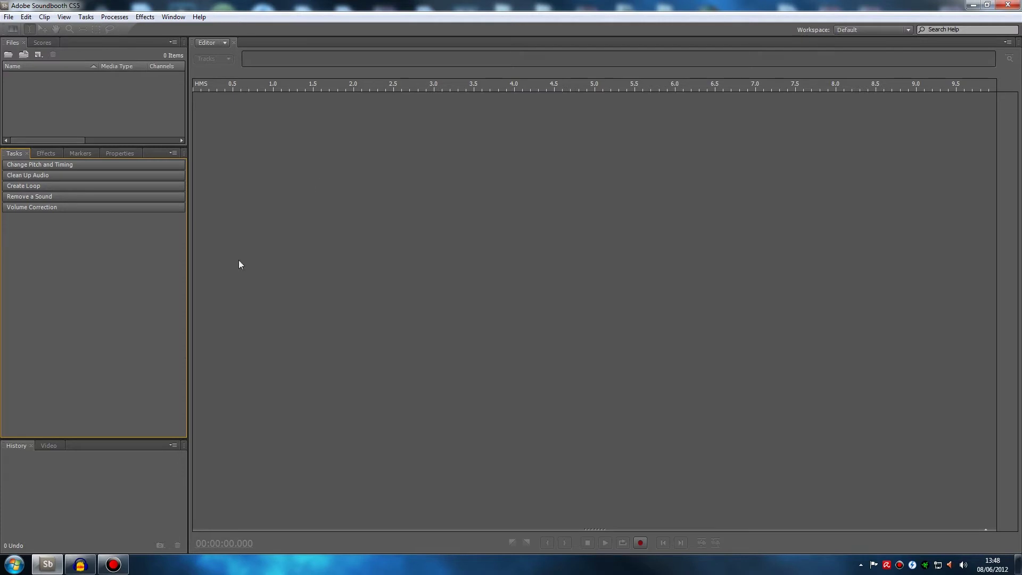
Show the recorded track in Audacity and return to Adobe Soundbooth.
{"action": "left_click", "coordinate": [75, 568]}
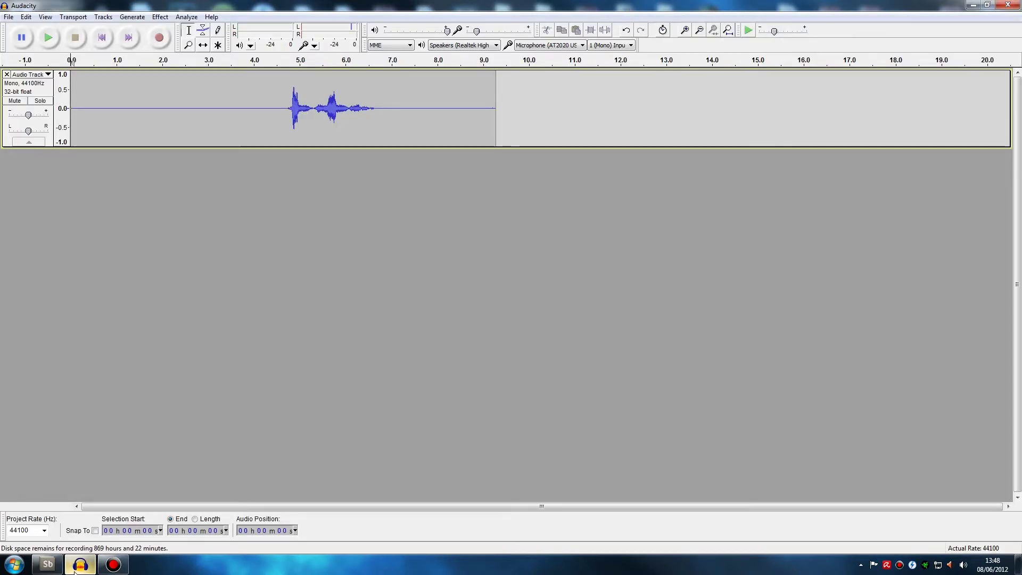
{"action": "left_click", "coordinate": [46, 569]}
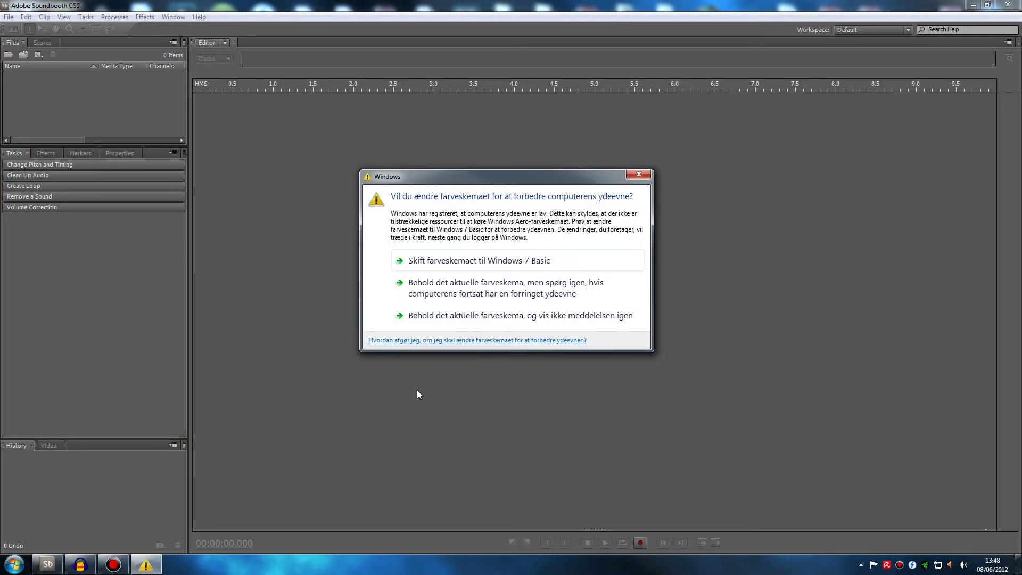
Dismiss the Windows colour scheme prompt by keeping the current scheme and not showing the message again.
{"action": "left_click", "coordinate": [456, 292]}
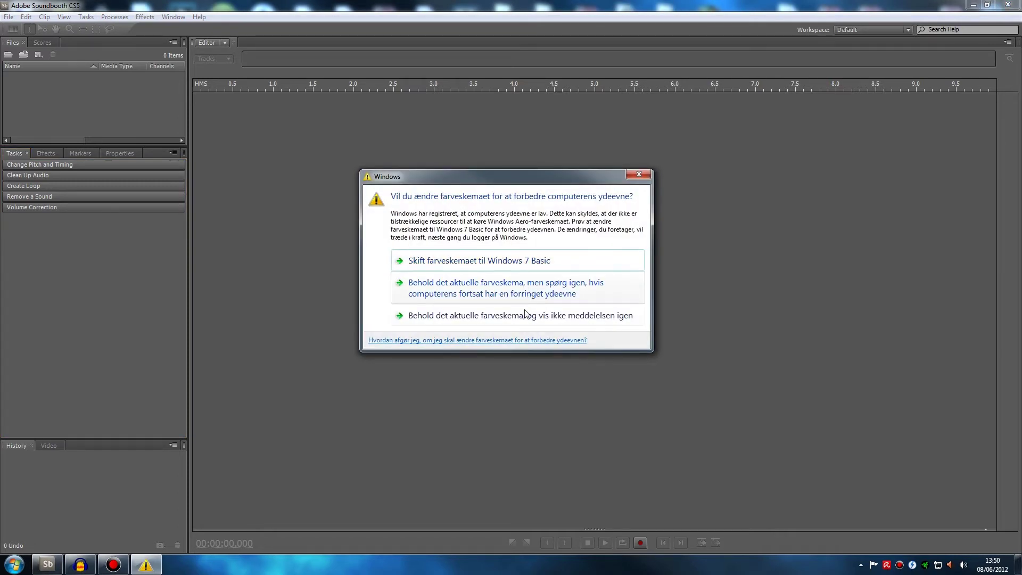
{"action": "left_click", "coordinate": [527, 314]}
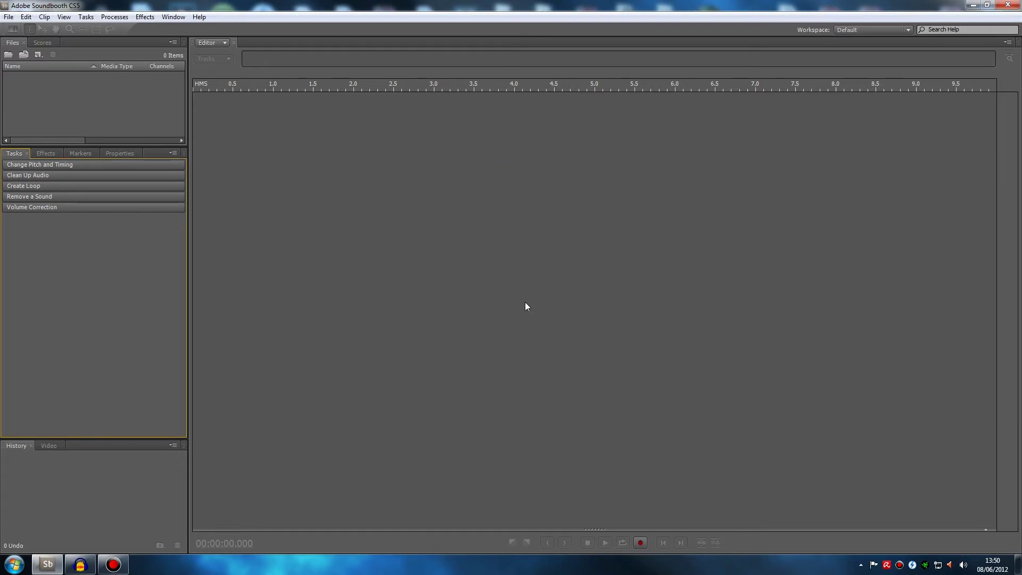
{"action": "left_click", "coordinate": [519, 298]}
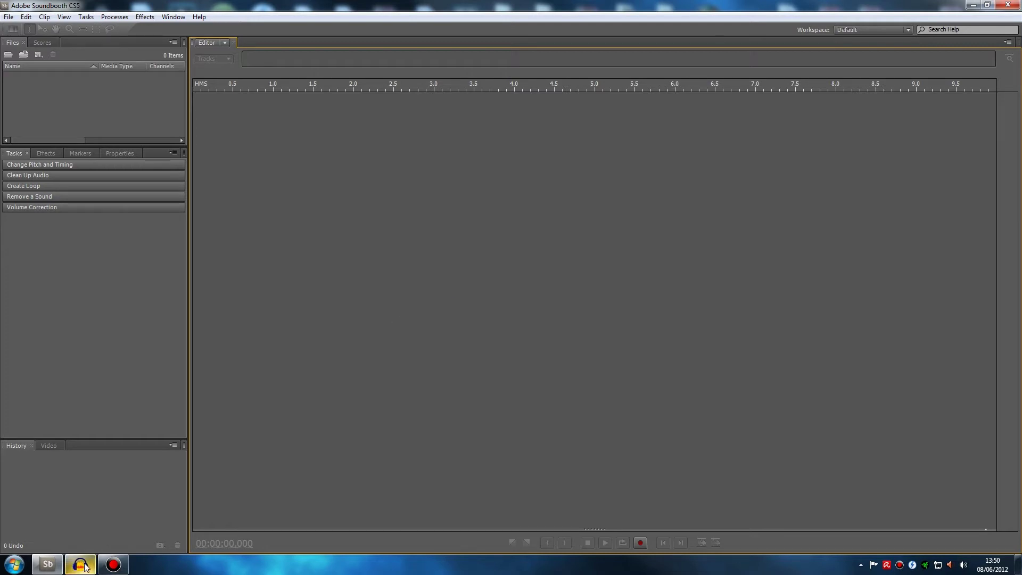
{"action": "mouse_move", "coordinate": [84, 568]}
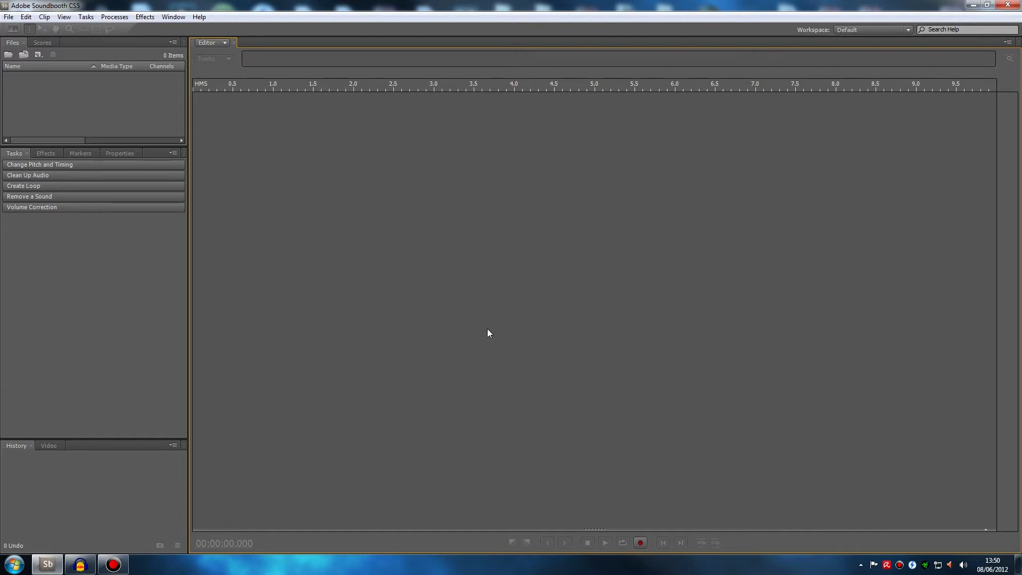
Open the recording settings and check the sample rate options, keeping 48000 Hz.
{"action": "left_click", "coordinate": [640, 541]}
{"action": "left_click", "coordinate": [225, 42]}
{"action": "left_click", "coordinate": [225, 44]}
{"action": "left_click", "coordinate": [640, 543]}
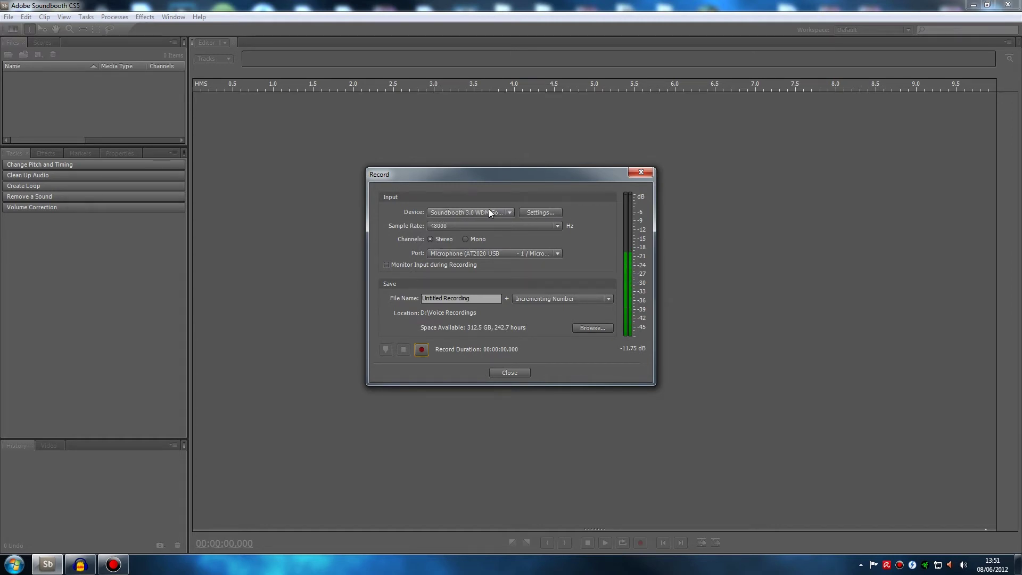
{"action": "left_click", "coordinate": [457, 227]}
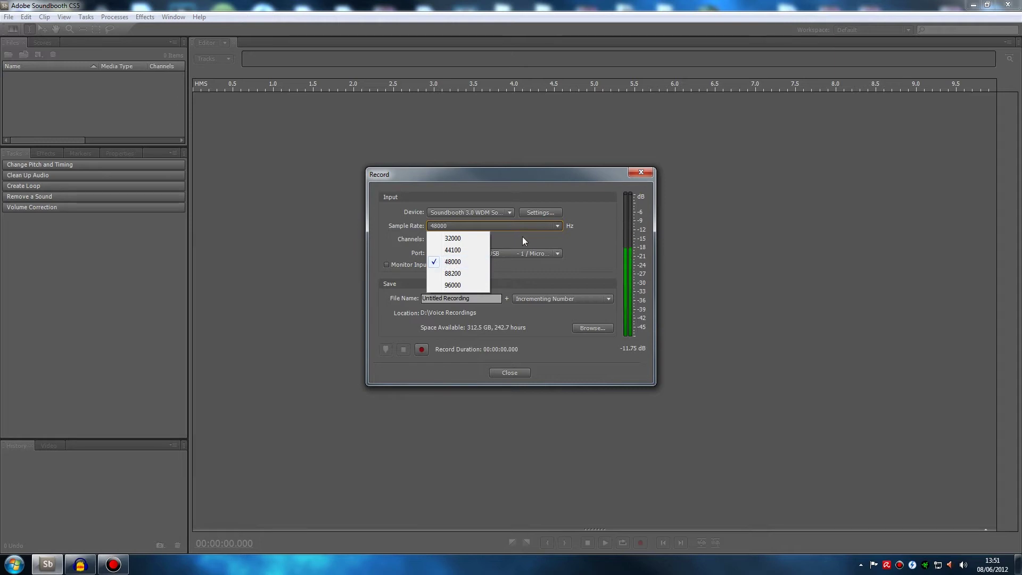
{"action": "left_click", "coordinate": [578, 235]}
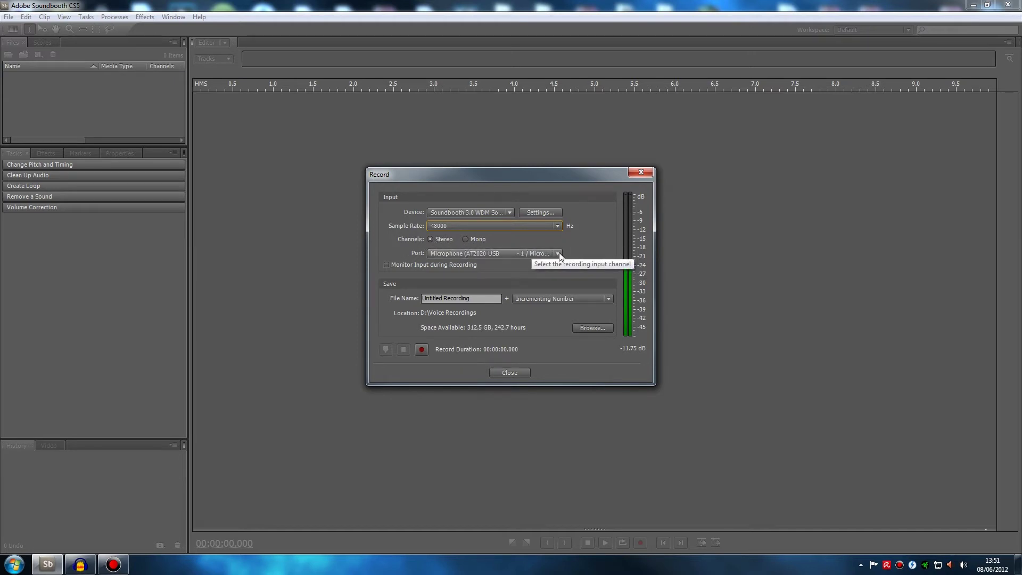
Choose the AT2020 USB microphone, channels 1 and 2, as the recording input port.
{"action": "left_click", "coordinate": [444, 255]}
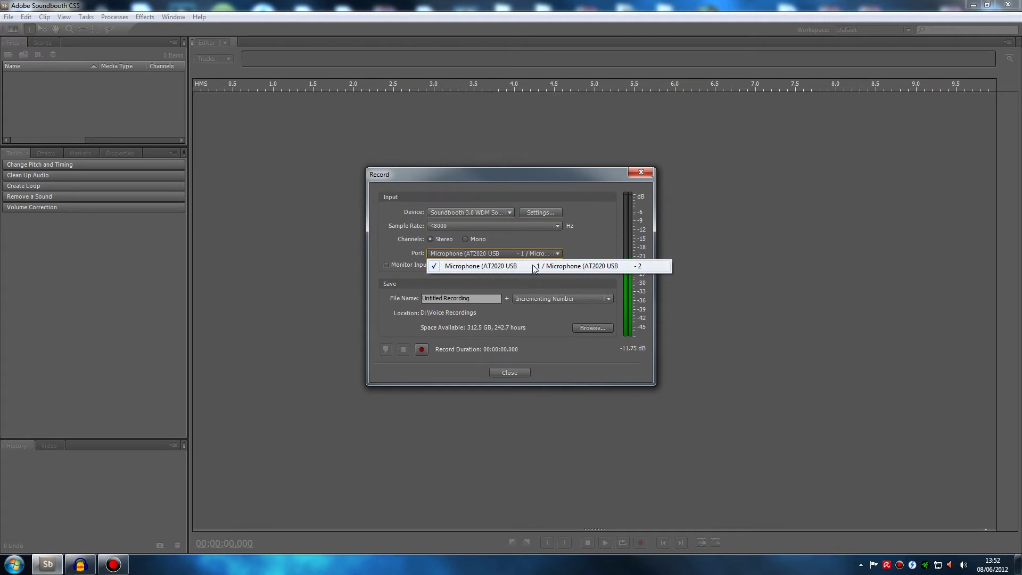
{"action": "left_click", "coordinate": [591, 242]}
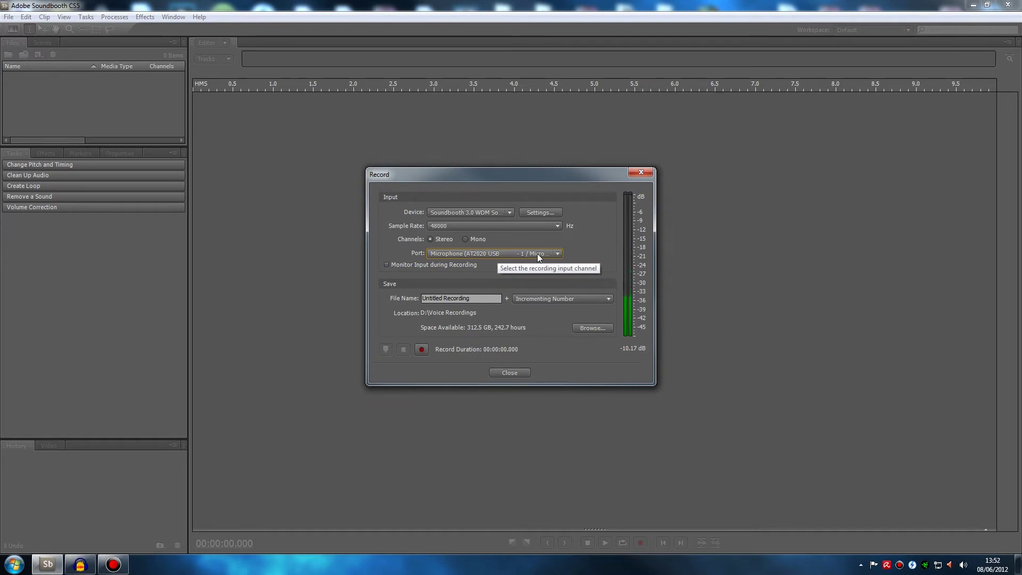
{"action": "left_click", "coordinate": [558, 254]}
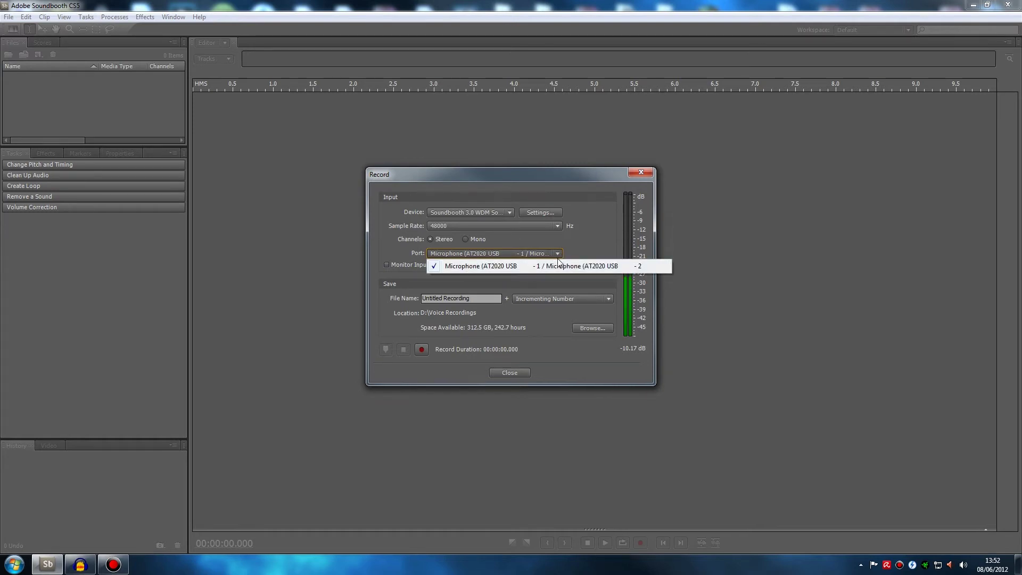
{"action": "left_click", "coordinate": [551, 265]}
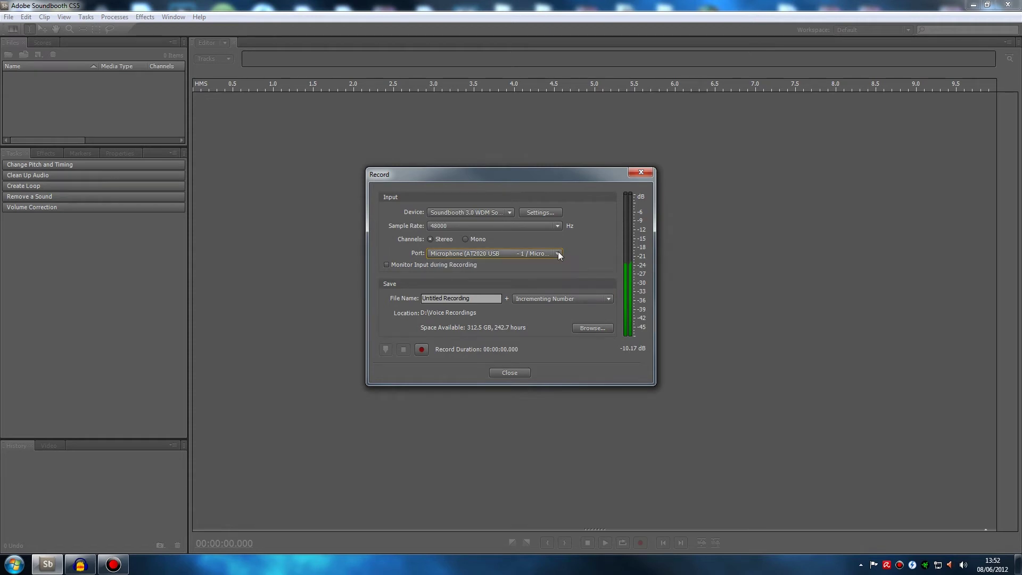
Record a stereo voice clip about 8 seconds long with silence before the speech, and close the recording dialog.
{"action": "left_click", "coordinate": [423, 347]}
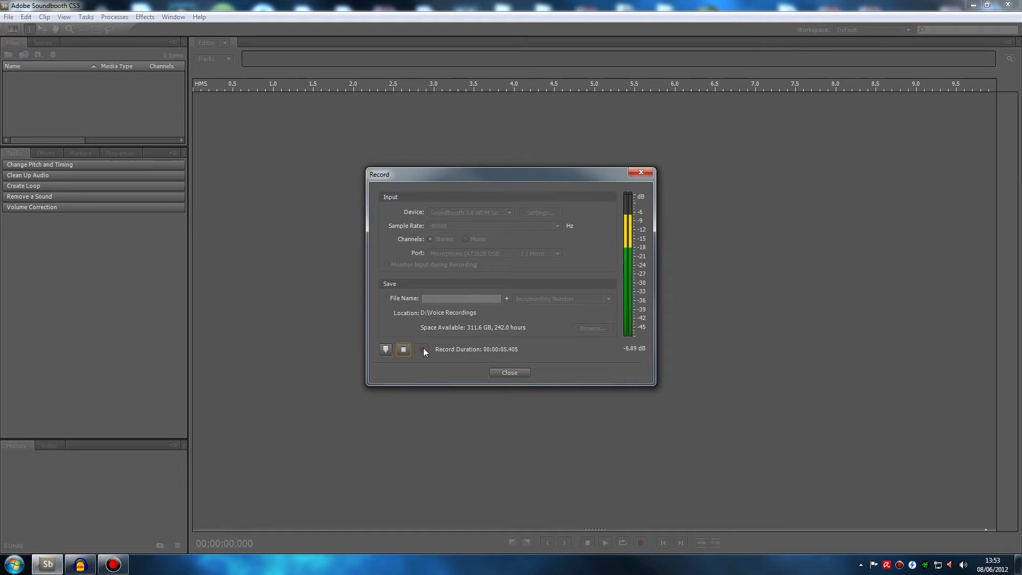
{"action": "left_click", "coordinate": [407, 350]}
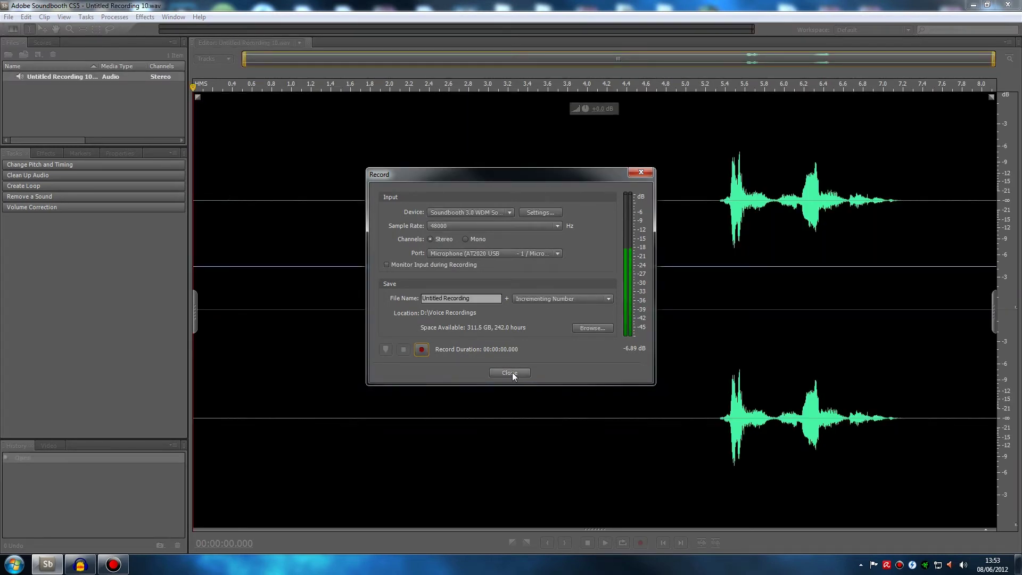
{"action": "left_click", "coordinate": [512, 372]}
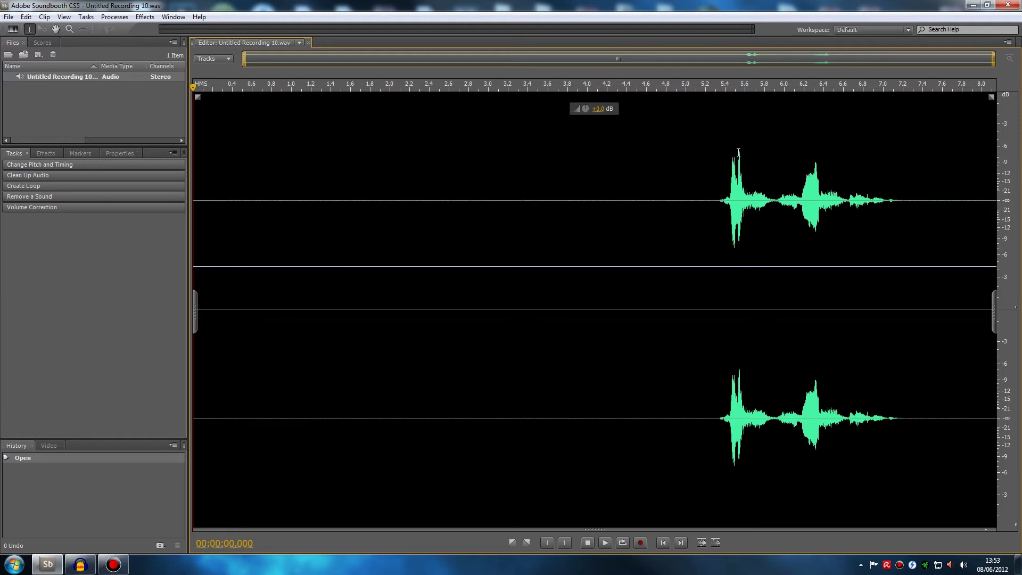
Select the silent stretch from about 1.1 to 1.8 seconds and play it looped to hear the background noise.
{"action": "left_click_drag", "start_coordinate": [715, 206], "coordinate": [912, 223]}
{"action": "left_click", "coordinate": [319, 239]}
{"action": "left_click_drag", "start_coordinate": [299, 237], "coordinate": [373, 246]}
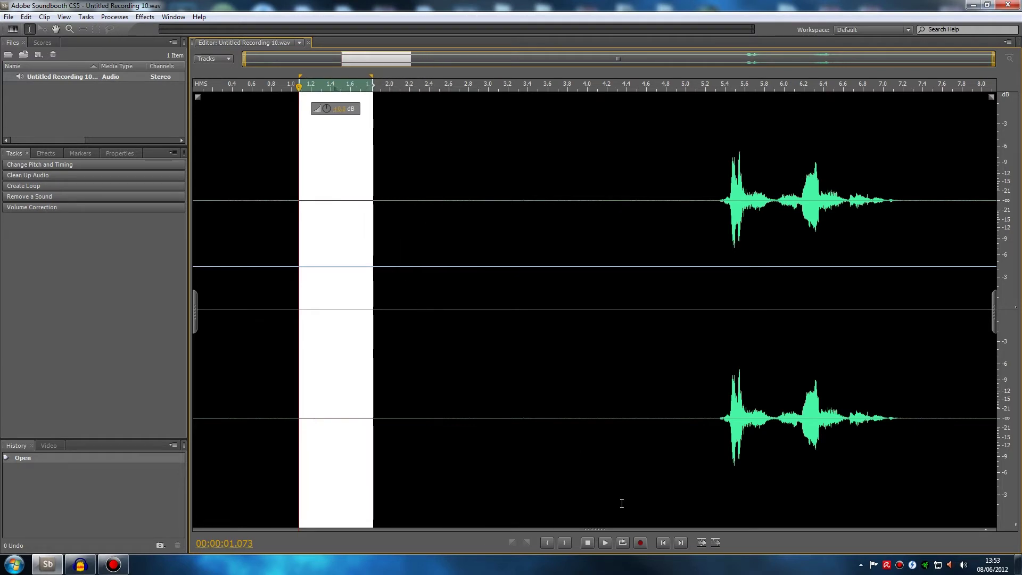
{"action": "left_click", "coordinate": [623, 543]}
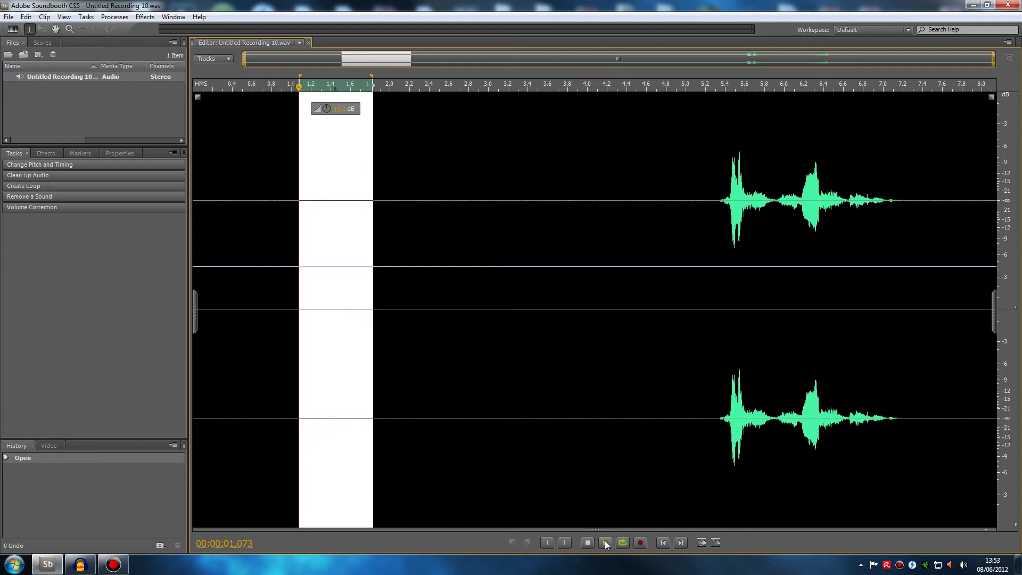
{"action": "left_click", "coordinate": [605, 542]}
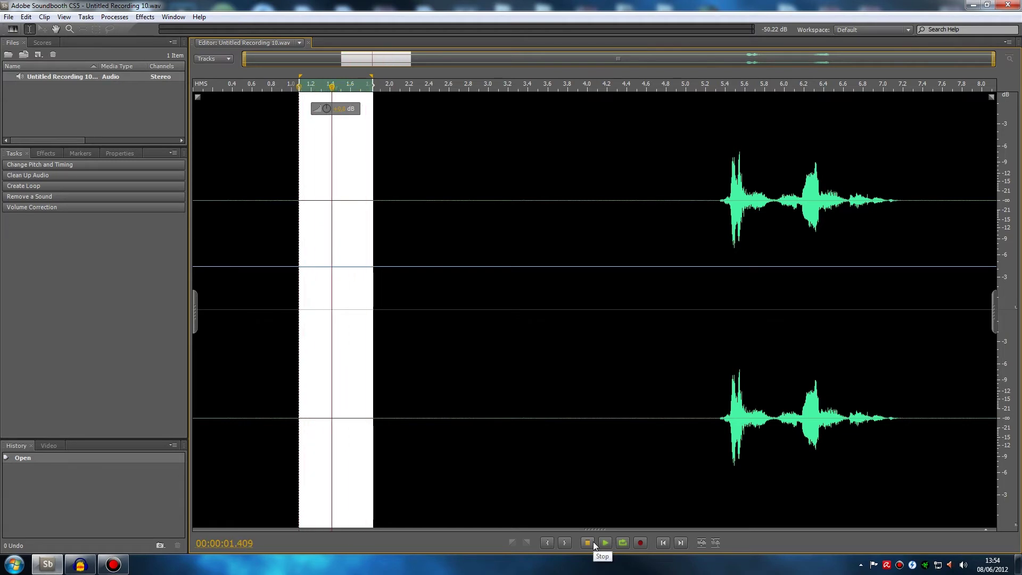
{"action": "left_click", "coordinate": [588, 543]}
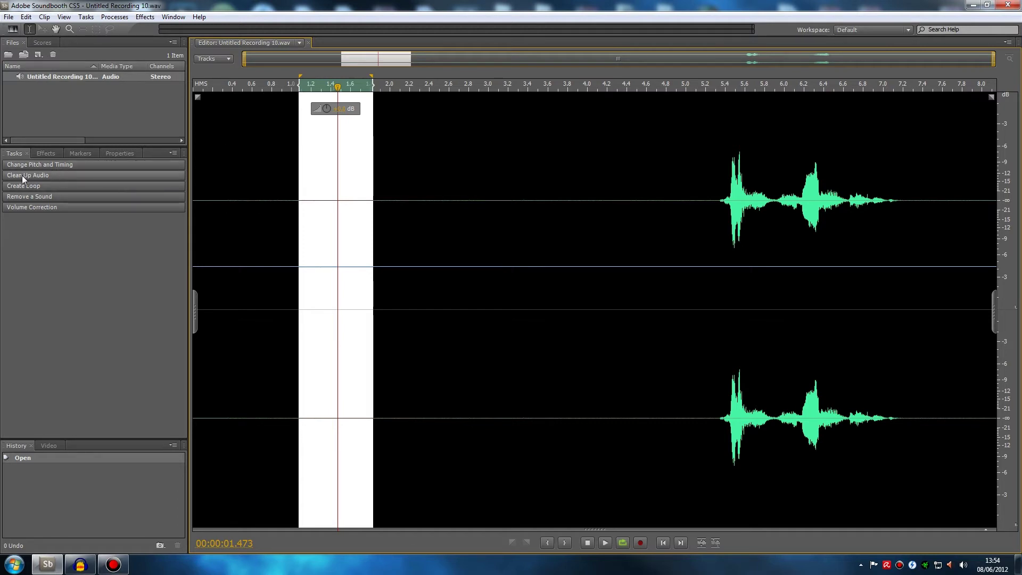
Capture a noise print from the selected silent stretch with the Clean Up Audio task, and clear the selection.
{"action": "left_click", "coordinate": [16, 154]}
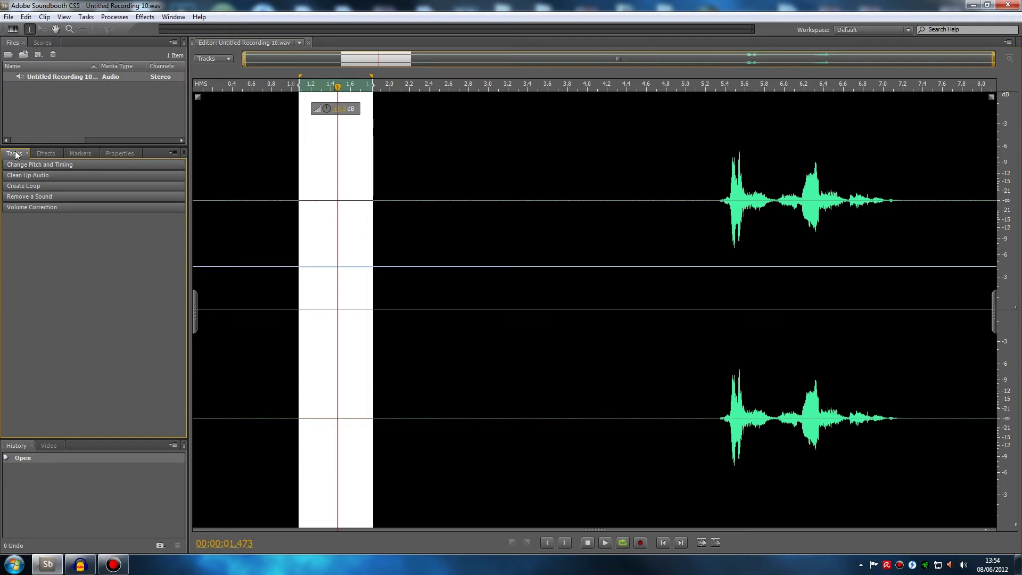
{"action": "left_click", "coordinate": [56, 176]}
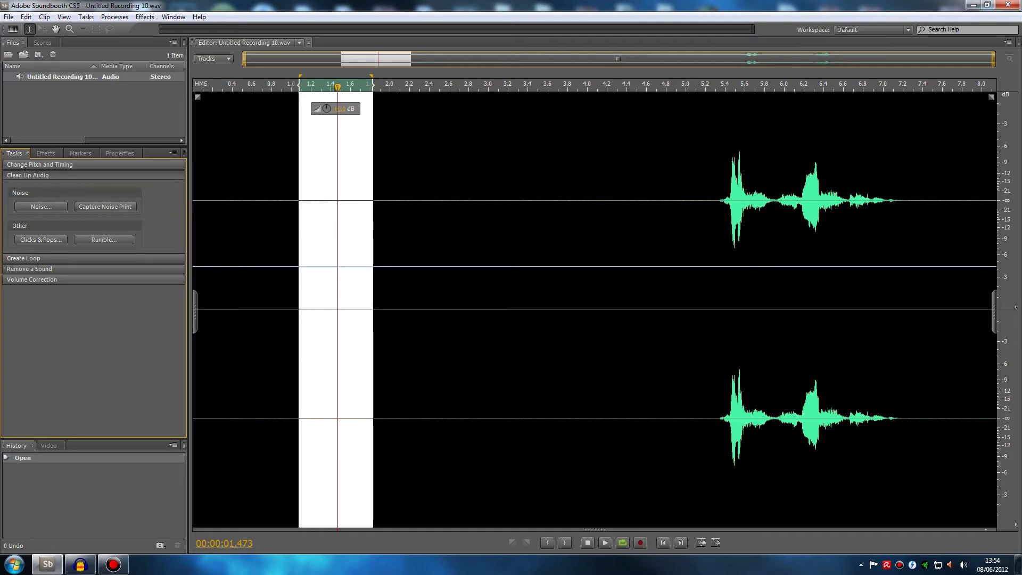
{"action": "left_click", "coordinate": [101, 207]}
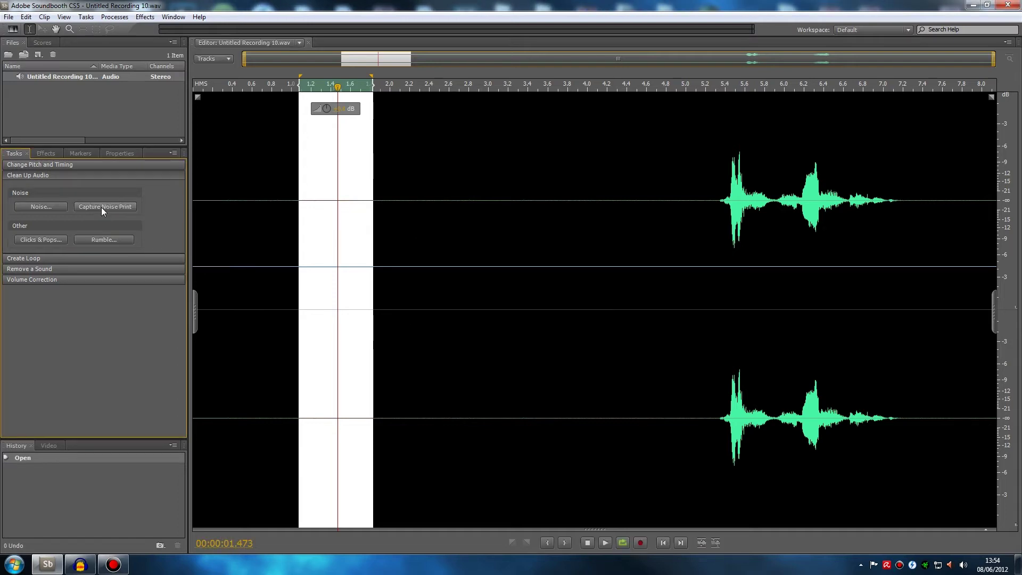
{"action": "left_click", "coordinate": [415, 218]}
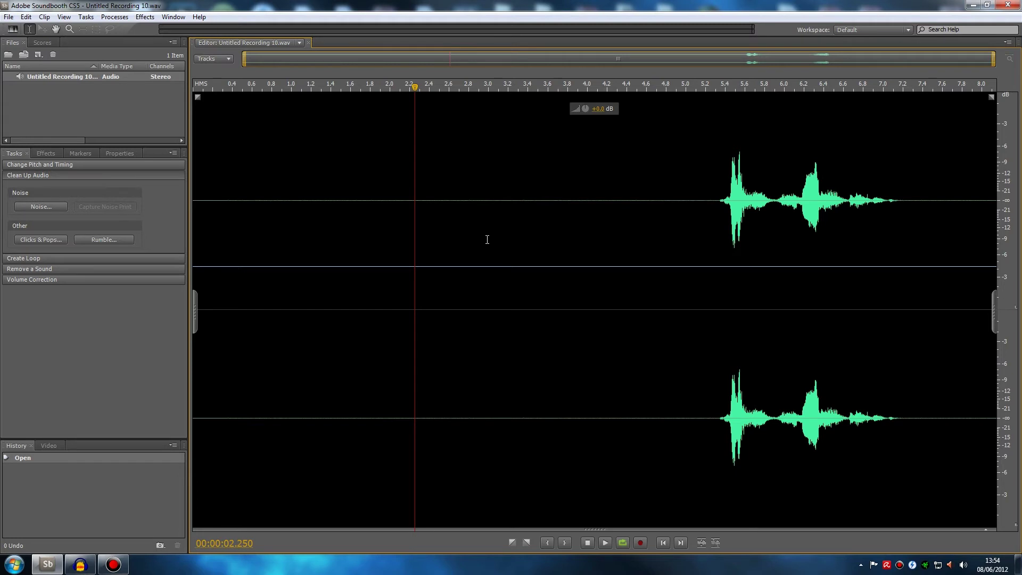
{"action": "scroll", "coordinate": [470, 247], "scroll_direction": "up", "scroll_amount": 1}
{"action": "scroll", "coordinate": [469, 250], "scroll_direction": "up", "scroll_amount": 3}
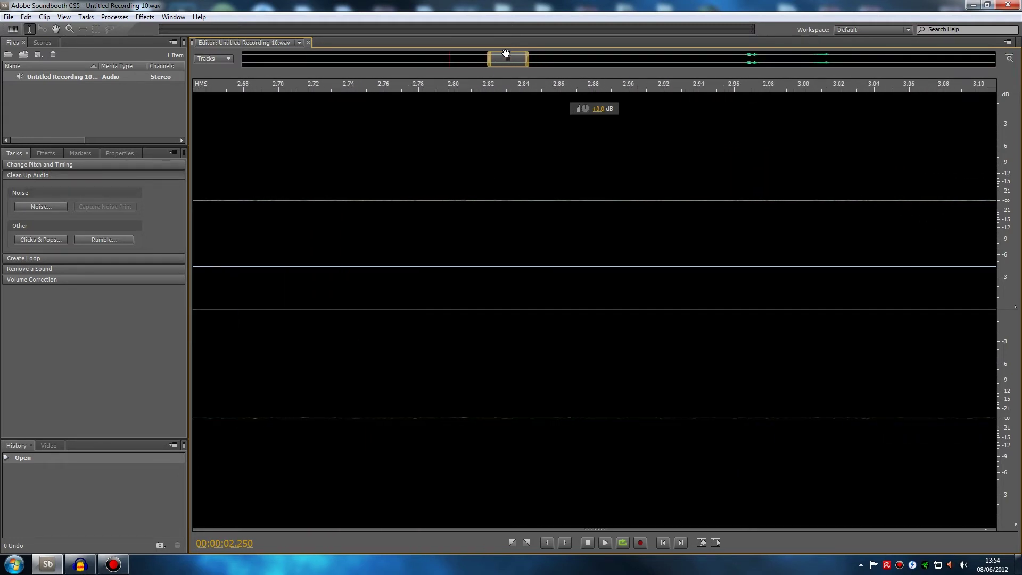
{"action": "left_click_drag", "start_coordinate": [509, 61], "coordinate": [208, 72]}
{"action": "left_click_drag", "start_coordinate": [349, 241], "coordinate": [523, 241]}
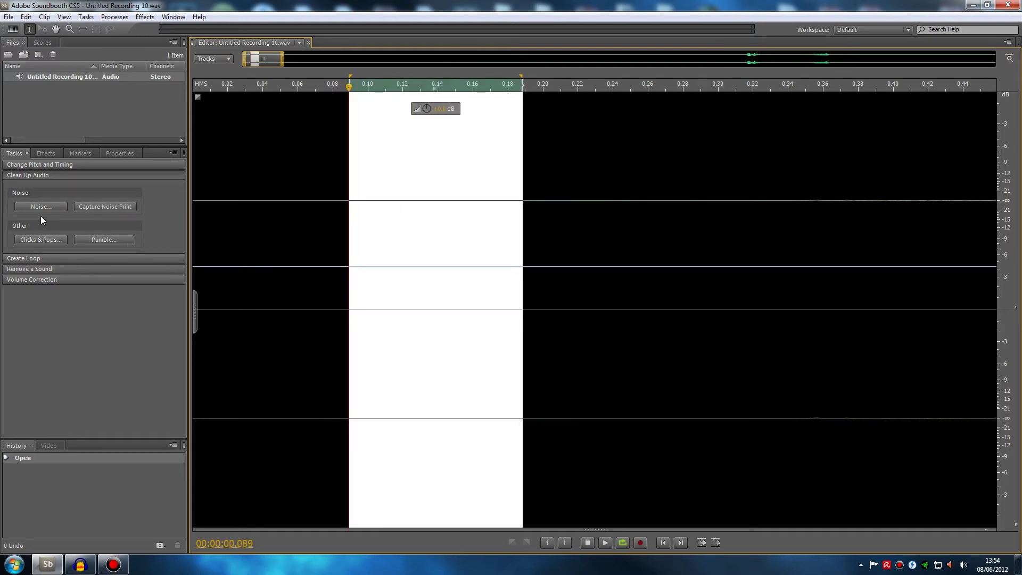
{"action": "left_click", "coordinate": [527, 267]}
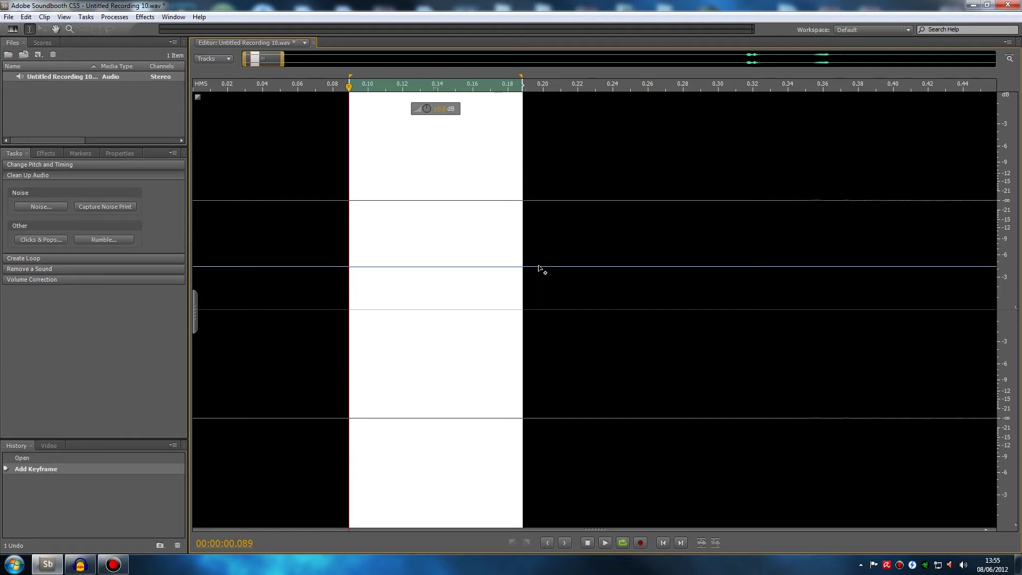
{"action": "key", "text": "ctrl+z"}
{"action": "left_click", "coordinate": [554, 232]}
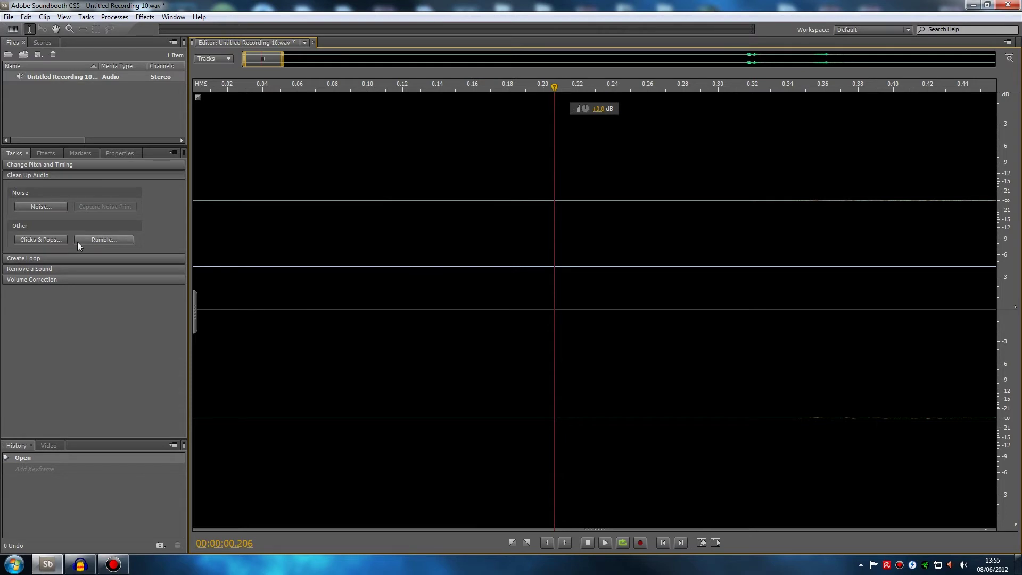
{"action": "left_click", "coordinate": [38, 209]}
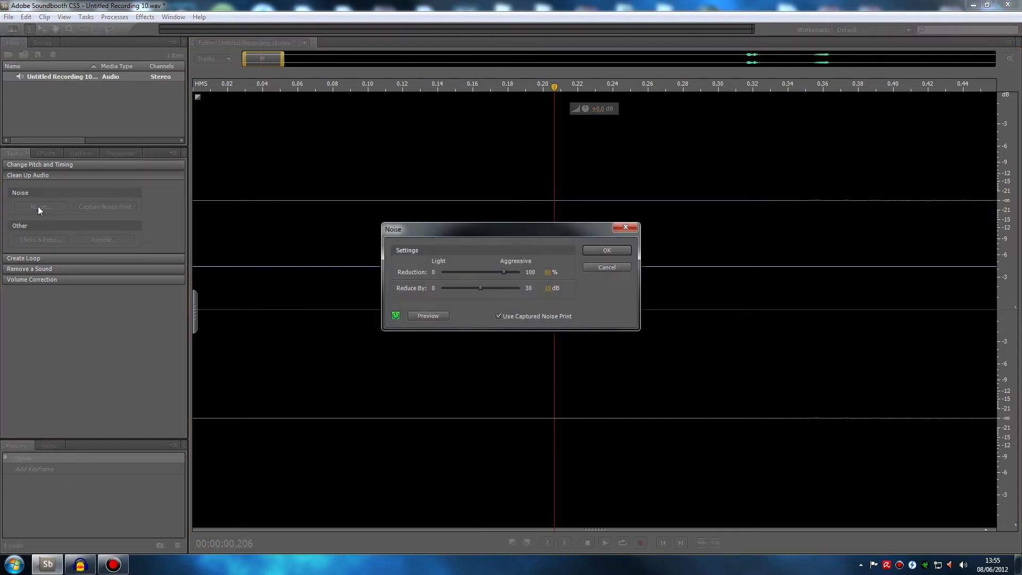
{"action": "left_click", "coordinate": [611, 267]}
{"action": "scroll", "coordinate": [527, 170], "scroll_direction": "down", "scroll_amount": 6}
{"action": "scroll", "coordinate": [518, 186], "scroll_direction": "down", "scroll_amount": 2}
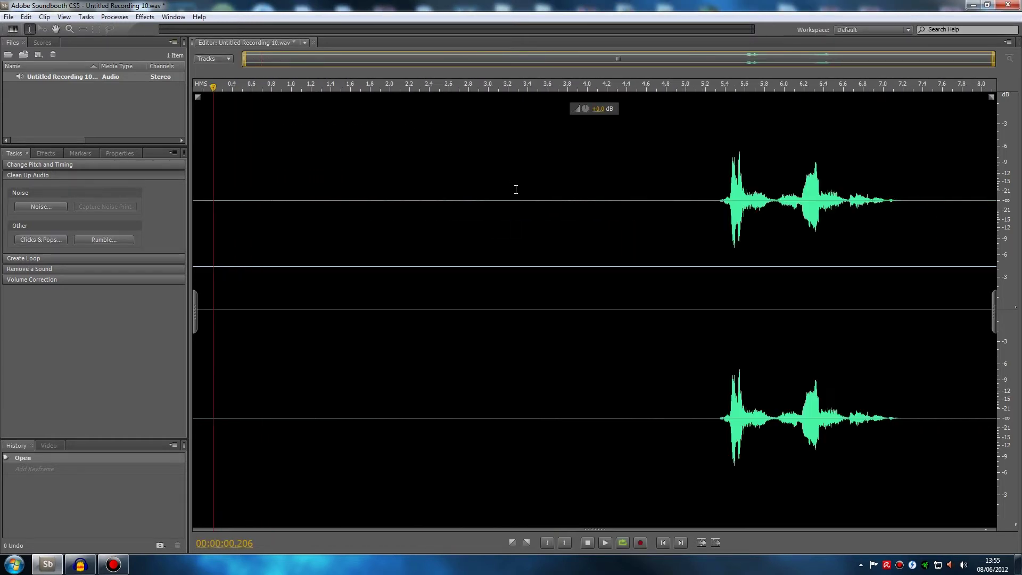
Apply noise reduction to the entire clip using the captured noise print, with 80% reduction and a 15 dB reduce-by amount.
{"action": "double_click", "coordinate": [478, 241]}
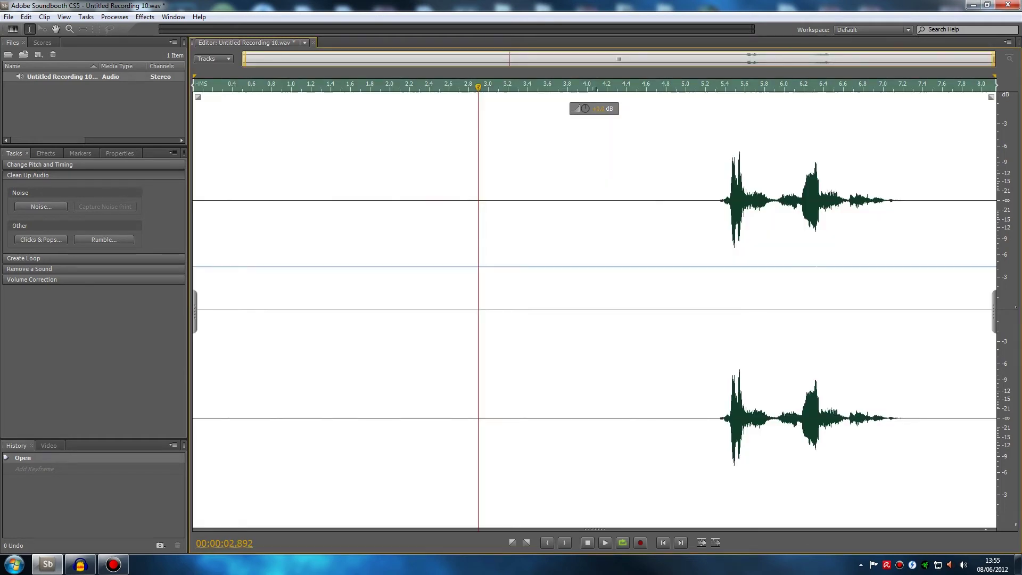
{"action": "left_click", "coordinate": [40, 206]}
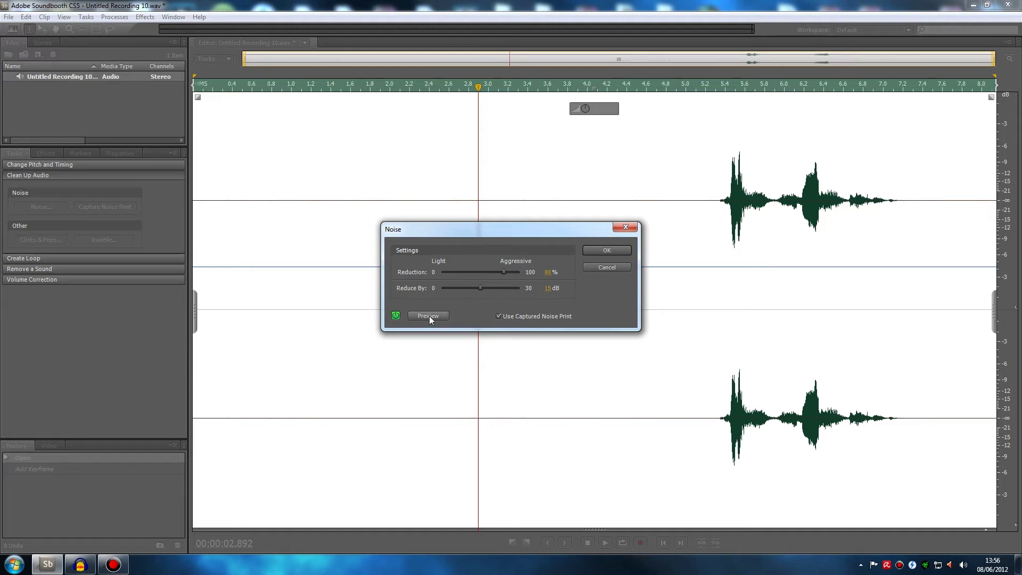
{"action": "left_click", "coordinate": [607, 251]}
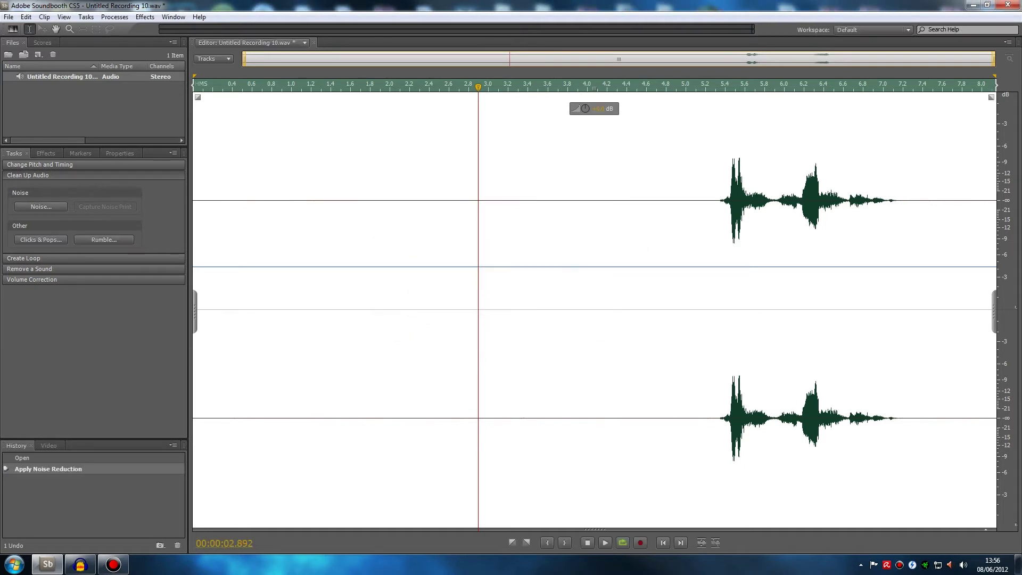
Select the silent stretch from about 1.8 to 2.9 seconds and play it to check the cleaned audio.
{"action": "left_click", "coordinate": [412, 262]}
{"action": "left_click_drag", "start_coordinate": [368, 257], "coordinate": [480, 260]}
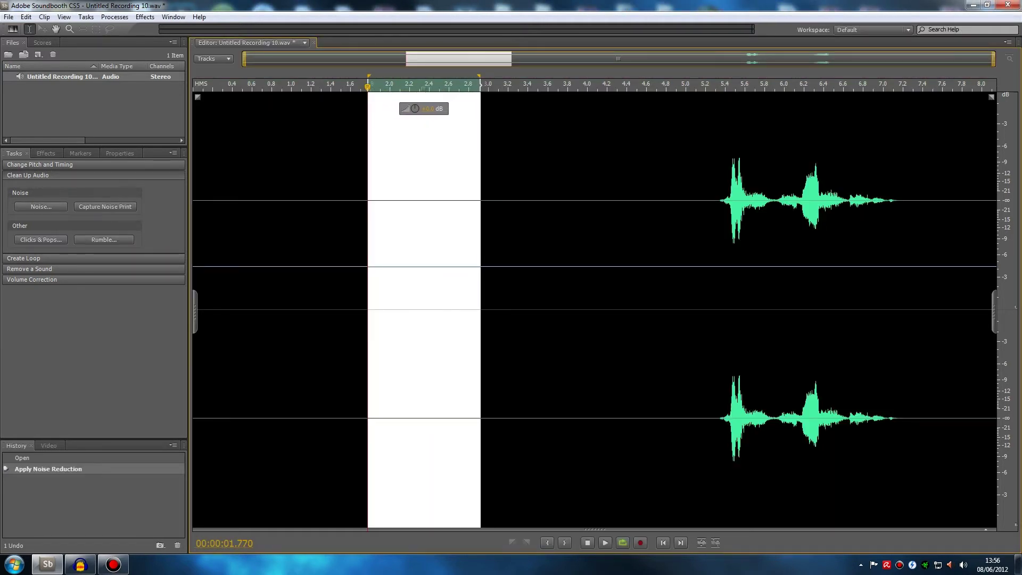
{"action": "left_click", "coordinate": [604, 541]}
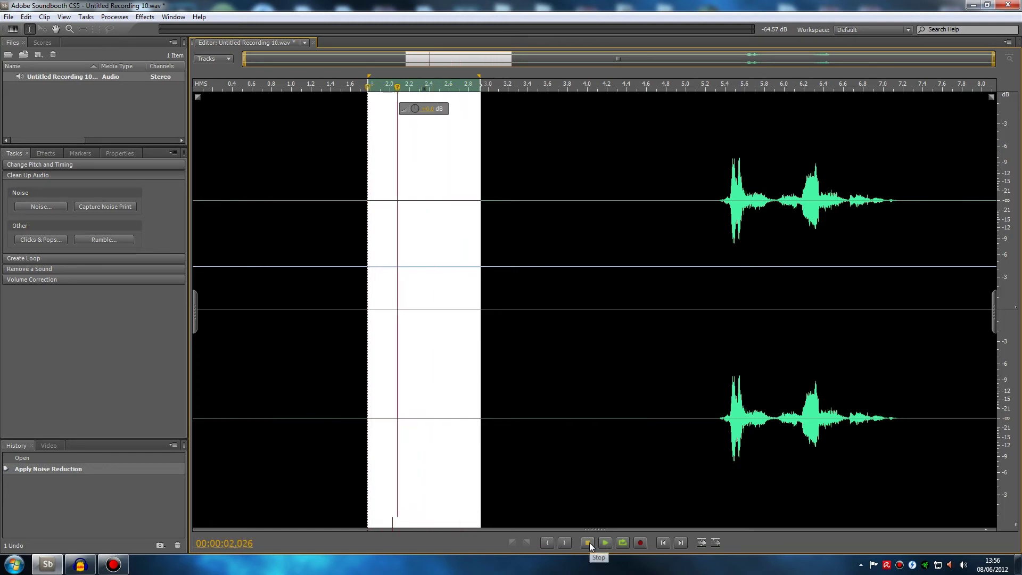
Stop the looped playback, clear the selection and place the playhead just before the speech at about 5.3 seconds.
{"action": "left_click", "coordinate": [589, 542]}
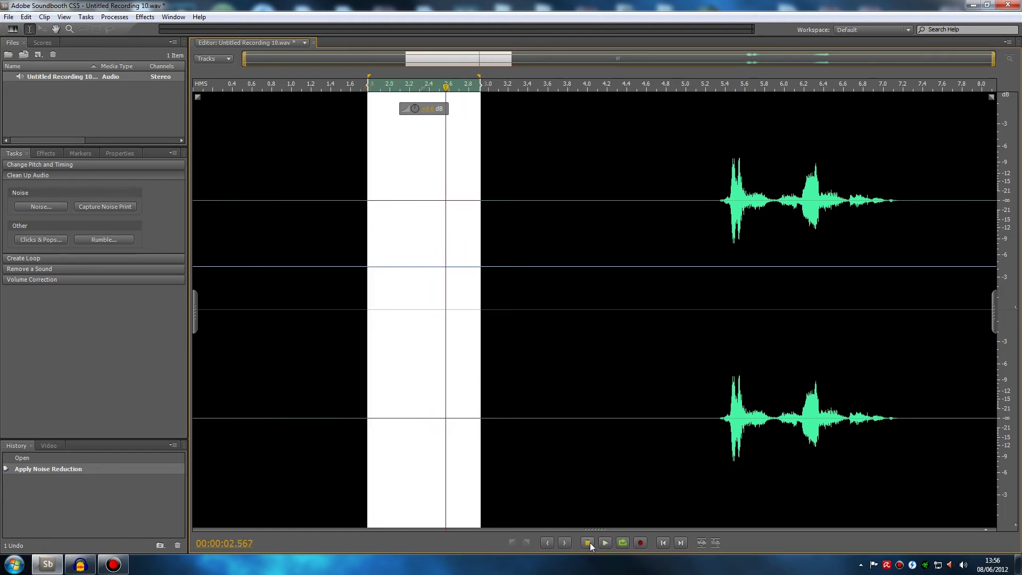
{"action": "left_click", "coordinate": [716, 435]}
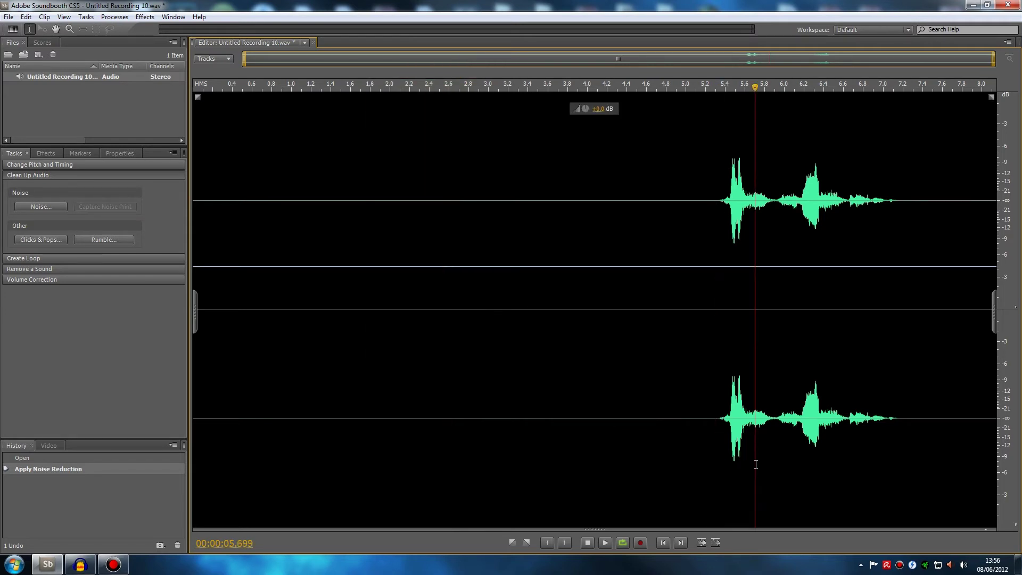
{"action": "left_click", "coordinate": [714, 436]}
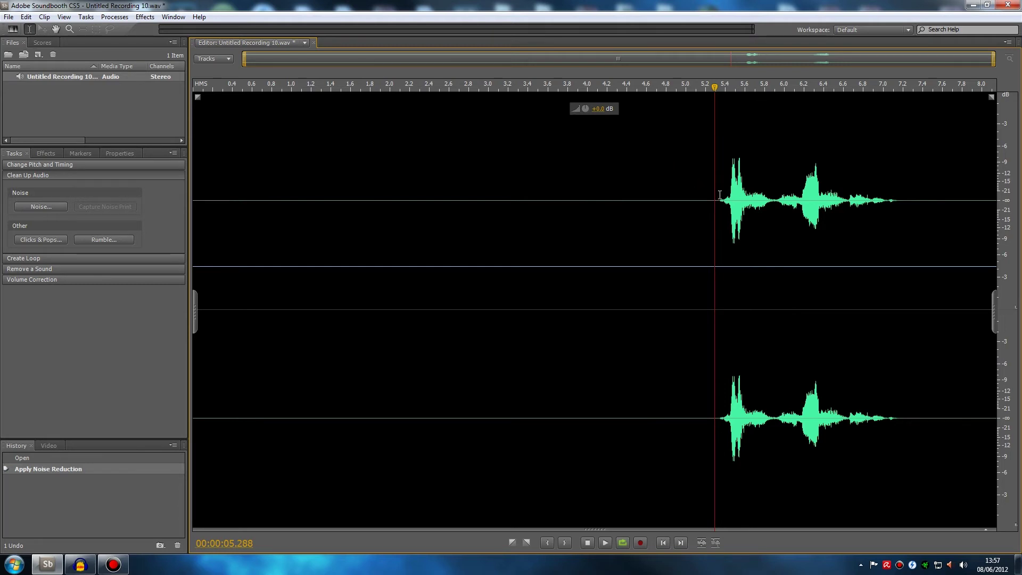
Try raising the volume of the speech from about 5.3 to 7.2 seconds by 11.7 dB, and undo it.
{"action": "left_click_drag", "start_coordinate": [718, 191], "coordinate": [905, 193]}
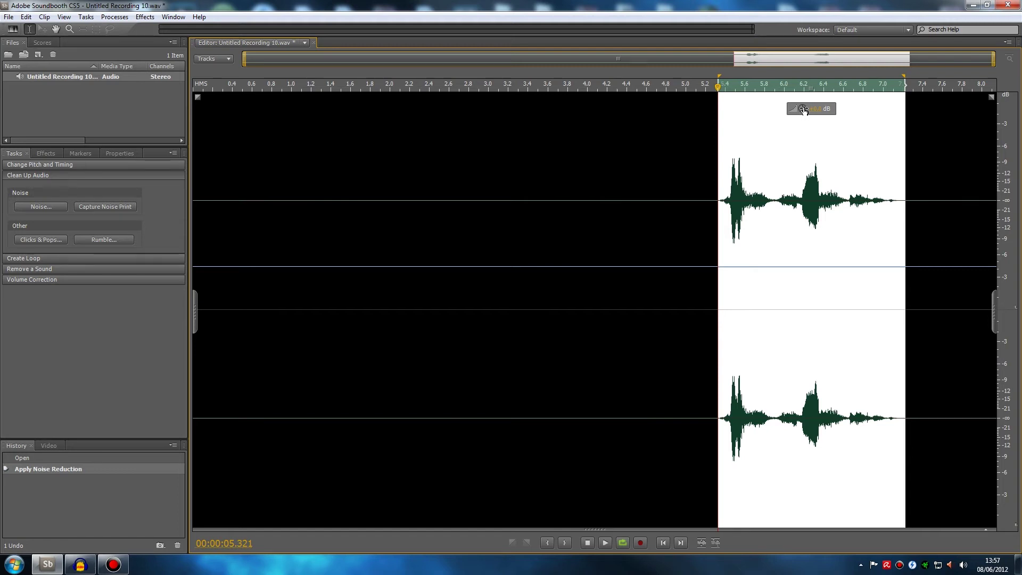
{"action": "left_click_drag", "start_coordinate": [803, 110], "coordinate": [825, 107]}
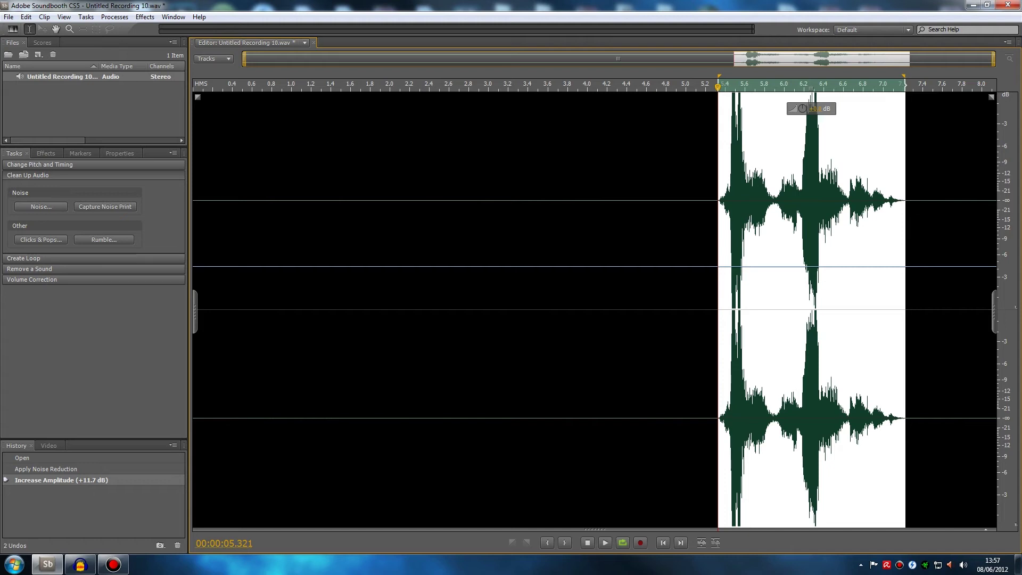
{"action": "key", "text": "ctrl+z"}
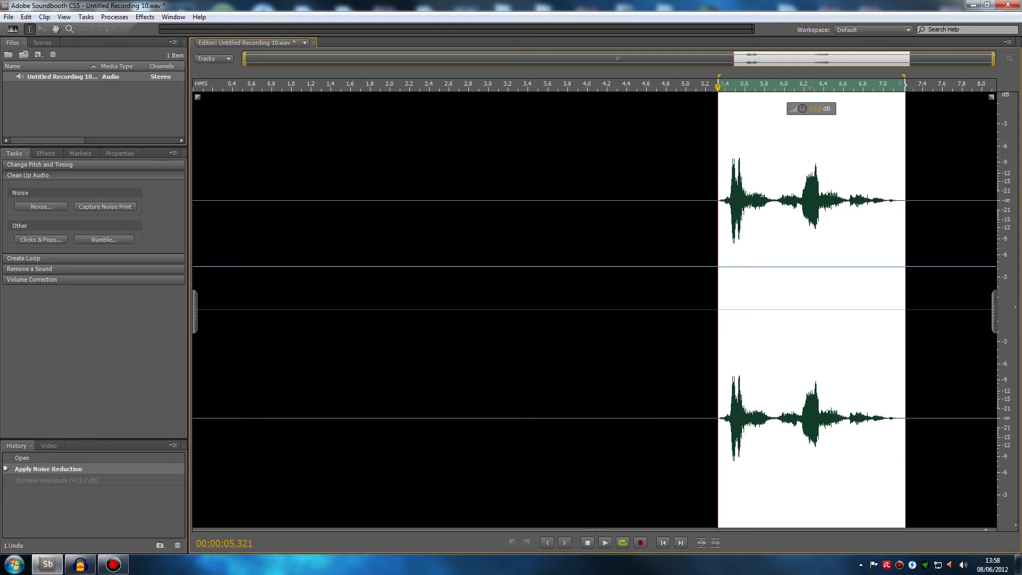
Insert a Compressor effect with the Default preset and apply it to the entire file.
{"action": "left_click", "coordinate": [613, 216]}
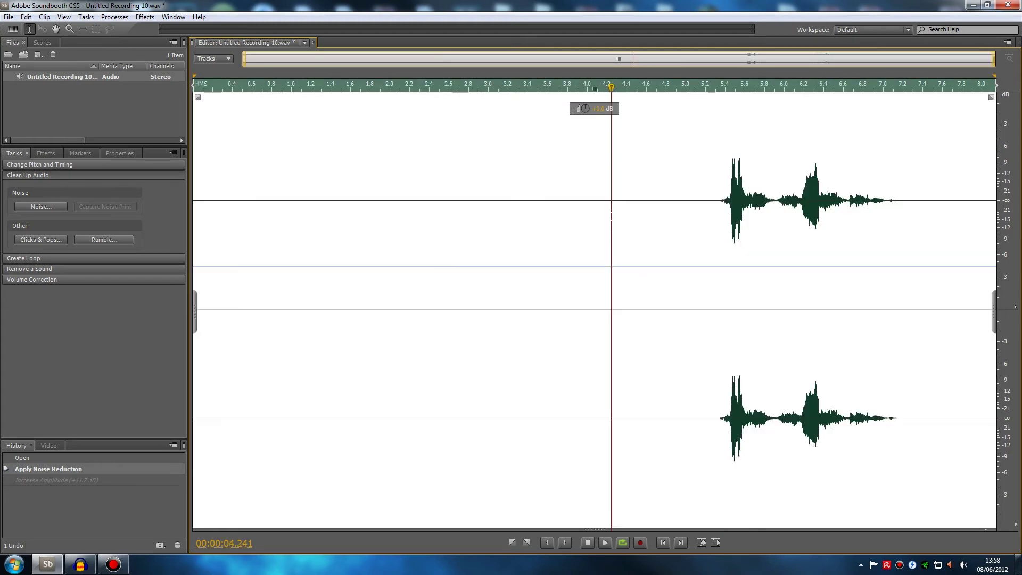
{"action": "left_click", "coordinate": [145, 16]}
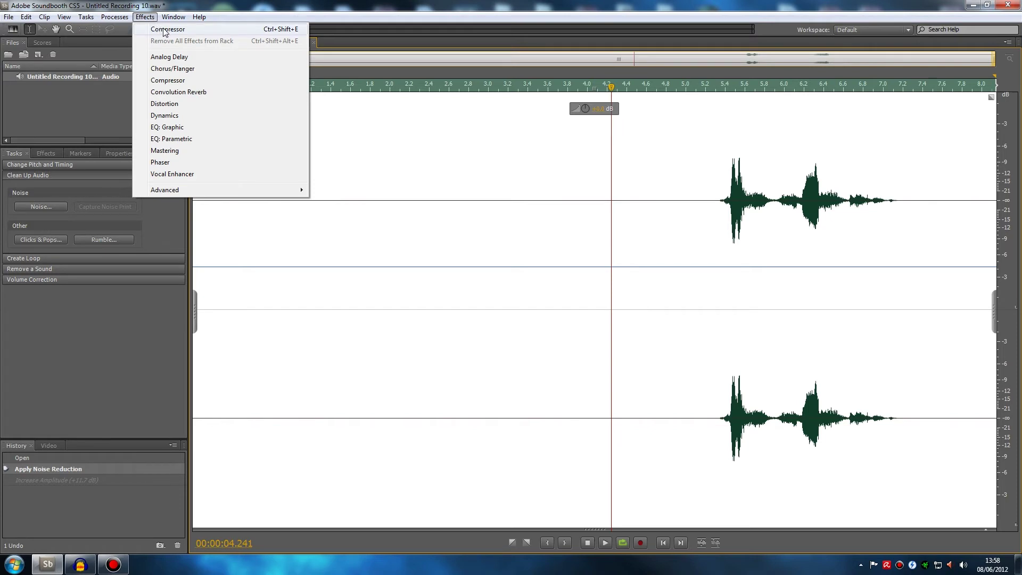
{"action": "left_click", "coordinate": [164, 31]}
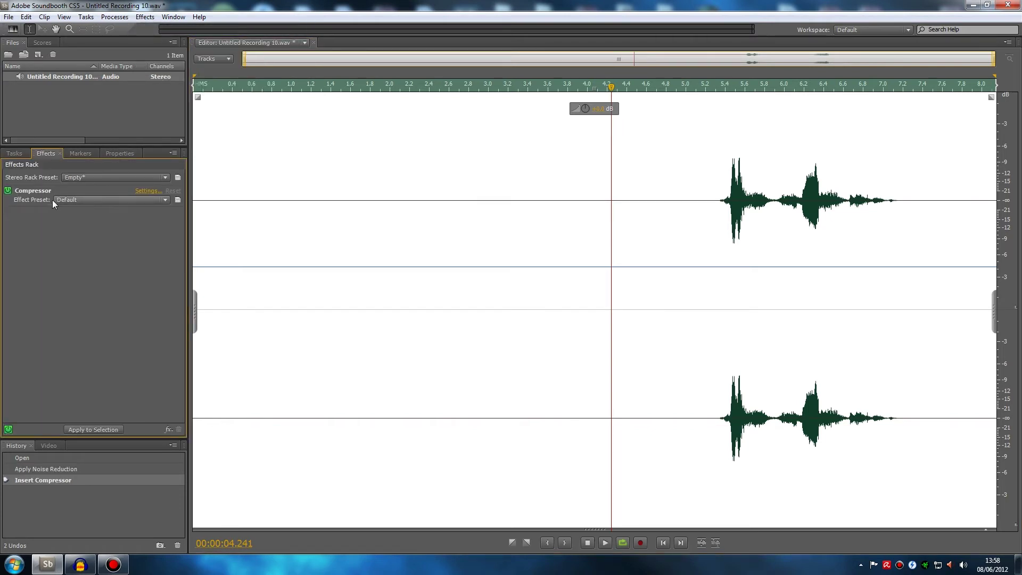
{"action": "left_click", "coordinate": [103, 200]}
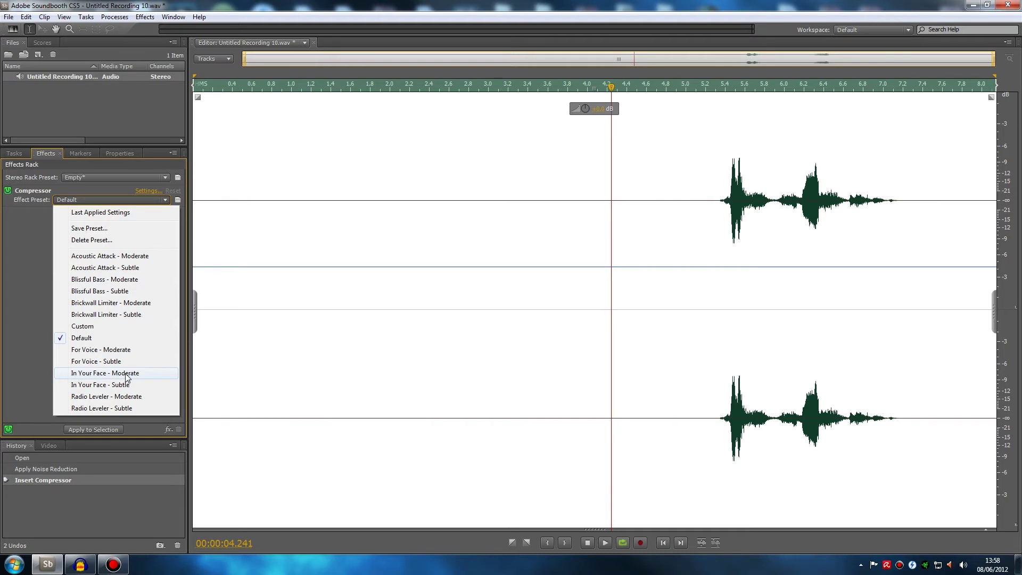
{"action": "left_click", "coordinate": [139, 201]}
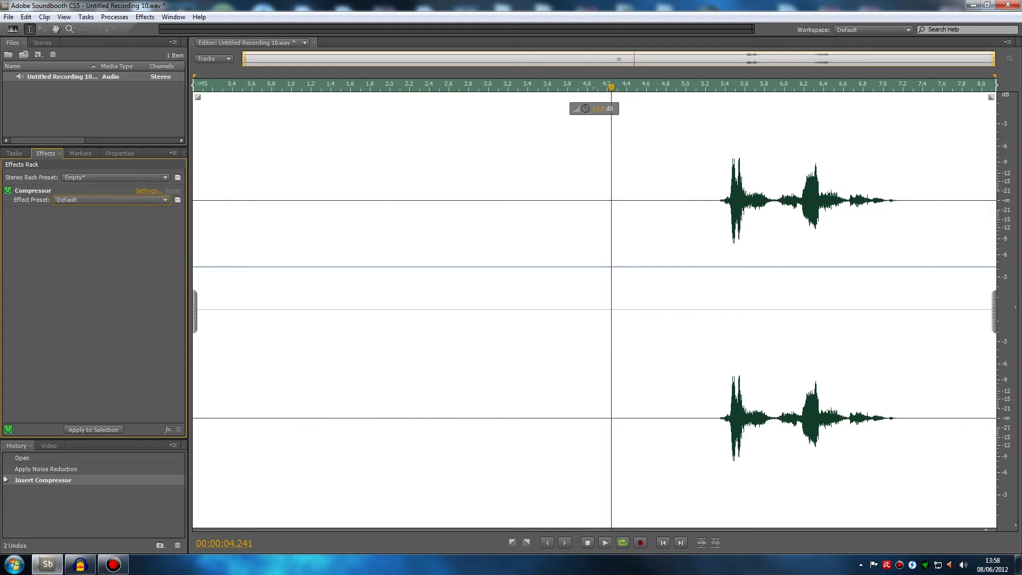
{"action": "left_click", "coordinate": [475, 394]}
{"action": "left_click", "coordinate": [660, 543]}
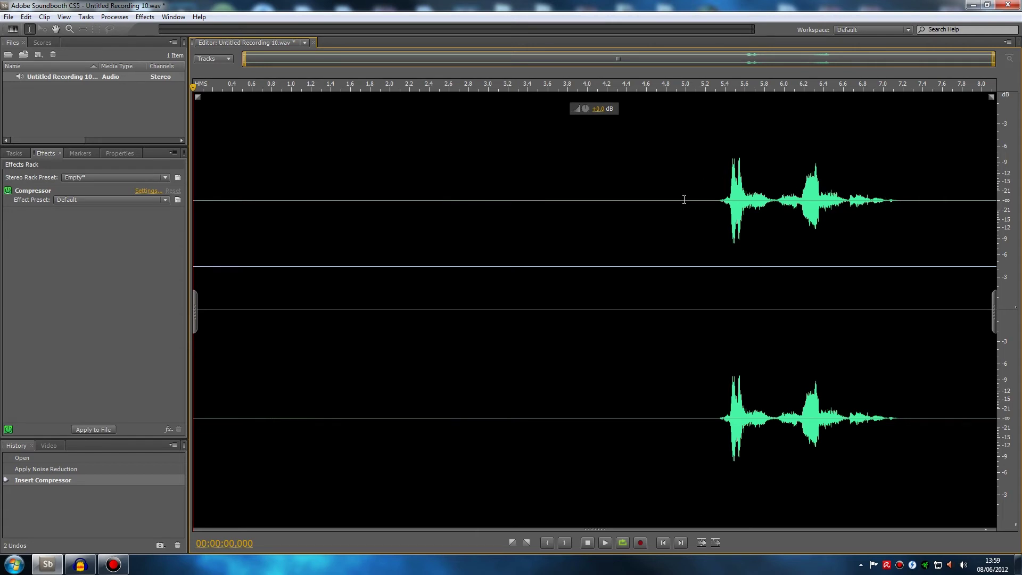
{"action": "left_click", "coordinate": [86, 429]}
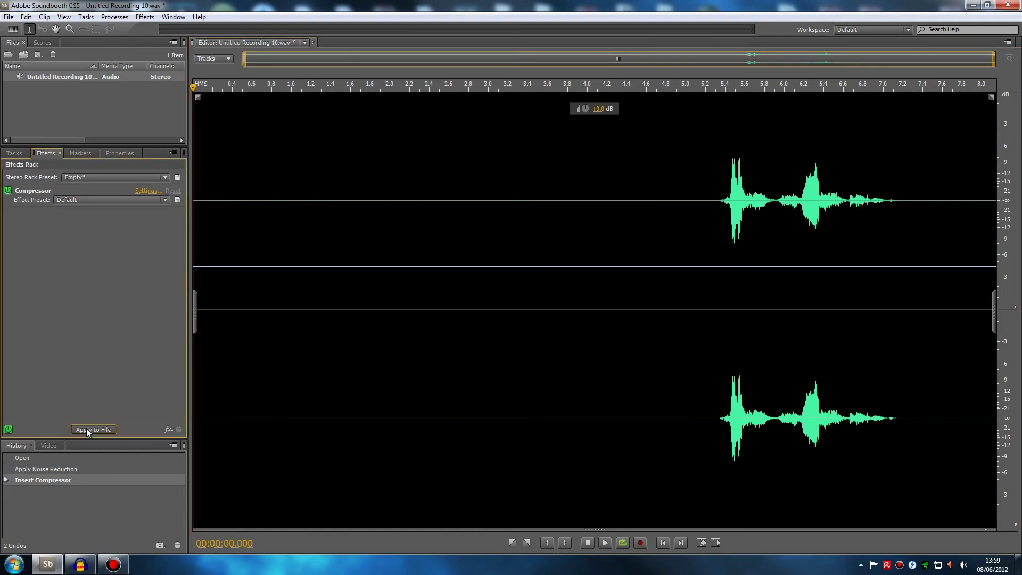
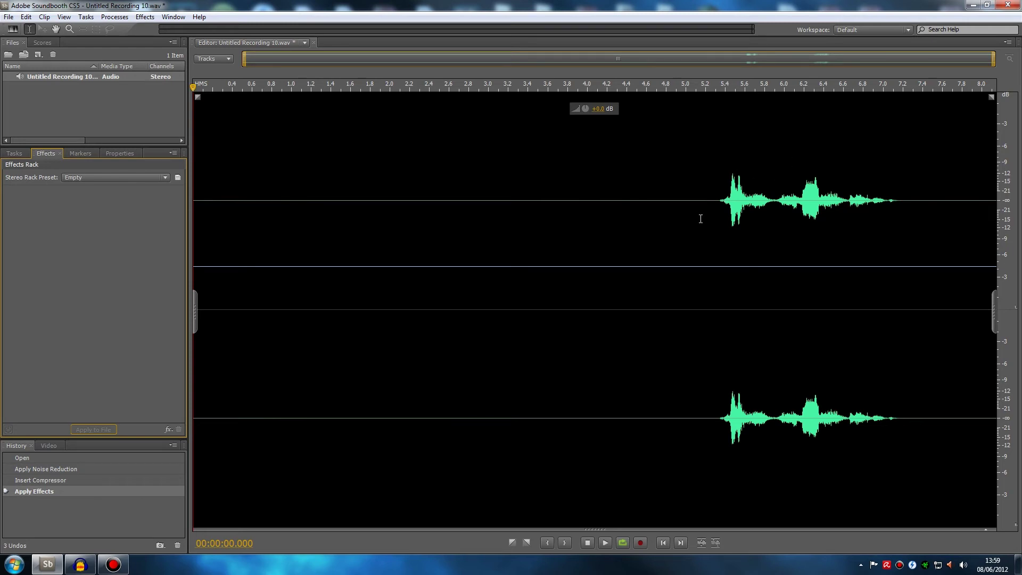
Play the compressed speech from about 5.3 seconds to check how it sounds.
{"action": "left_click", "coordinate": [718, 209]}
{"action": "left_click", "coordinate": [710, 232]}
{"action": "left_click", "coordinate": [716, 227]}
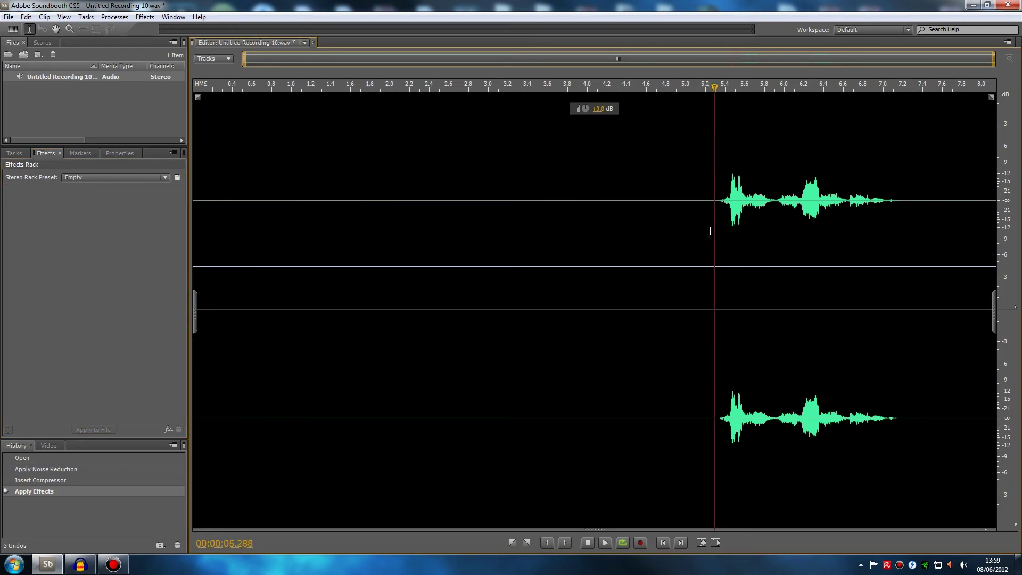
{"action": "left_click", "coordinate": [604, 543]}
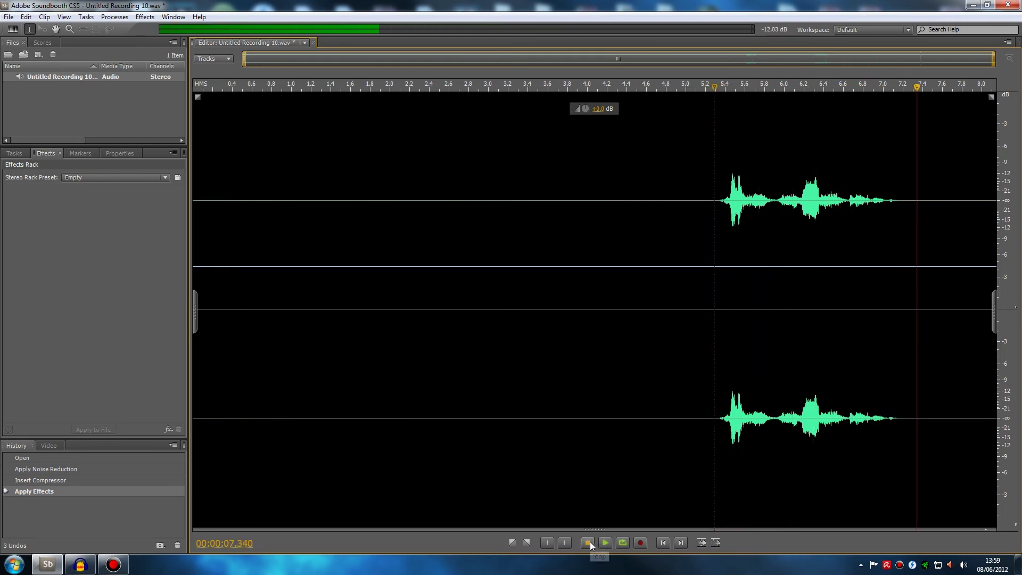
{"action": "left_click", "coordinate": [587, 543]}
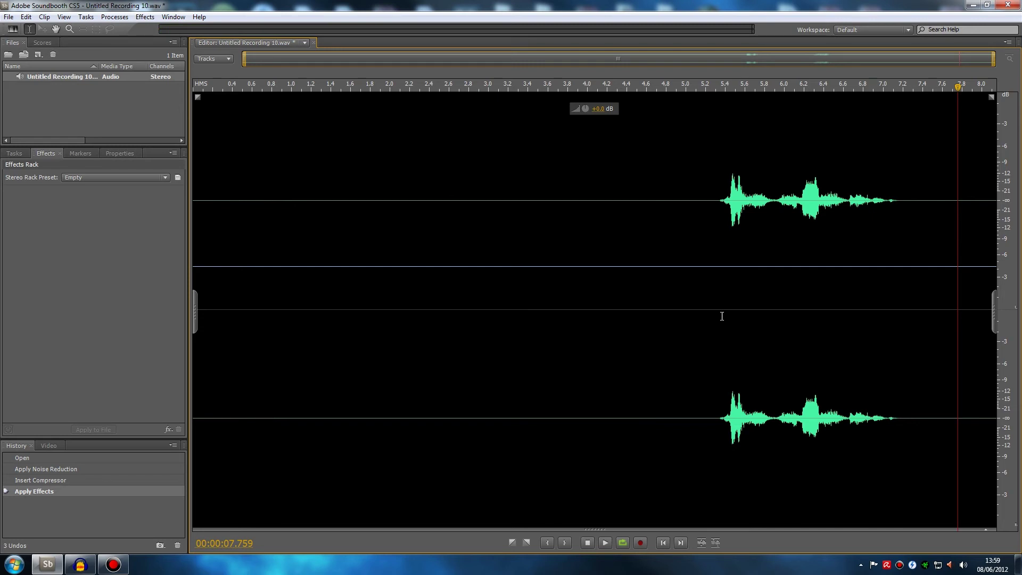
{"action": "left_click", "coordinate": [709, 217]}
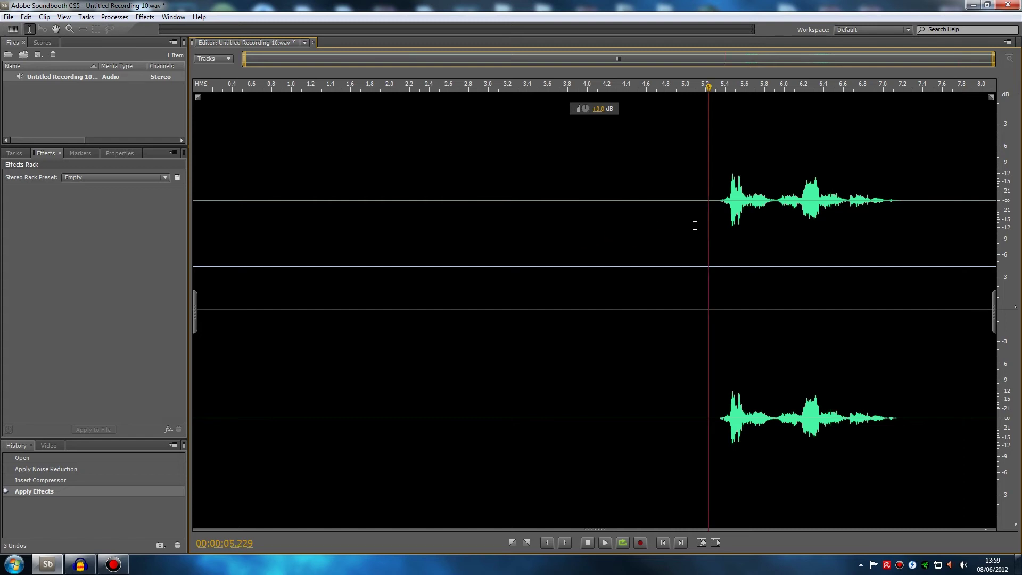
{"action": "left_click", "coordinate": [719, 225]}
{"action": "left_click", "coordinate": [698, 228]}
{"action": "left_click", "coordinate": [707, 227]}
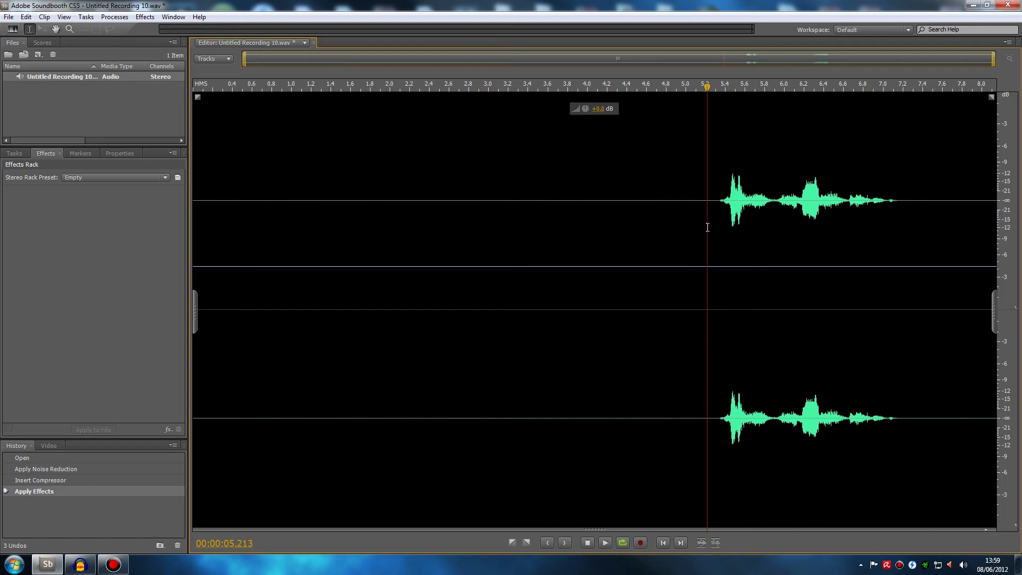
{"action": "left_click", "coordinate": [715, 224]}
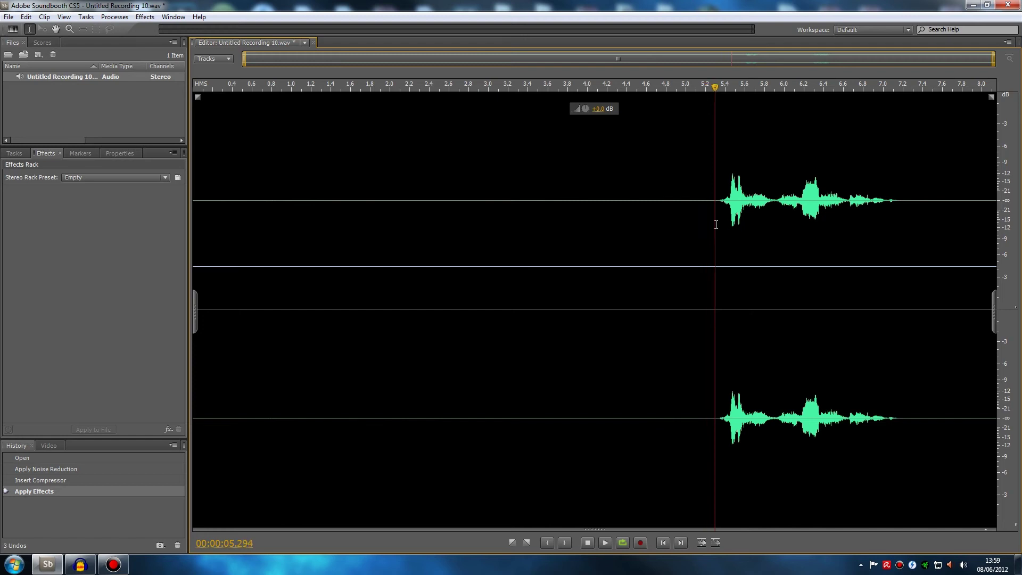
{"action": "left_click", "coordinate": [705, 228]}
{"action": "left_click", "coordinate": [714, 227]}
Switch to Audacity and play the recorded track from about 1.2 seconds to hear its background noise.
{"action": "left_click", "coordinate": [80, 565]}
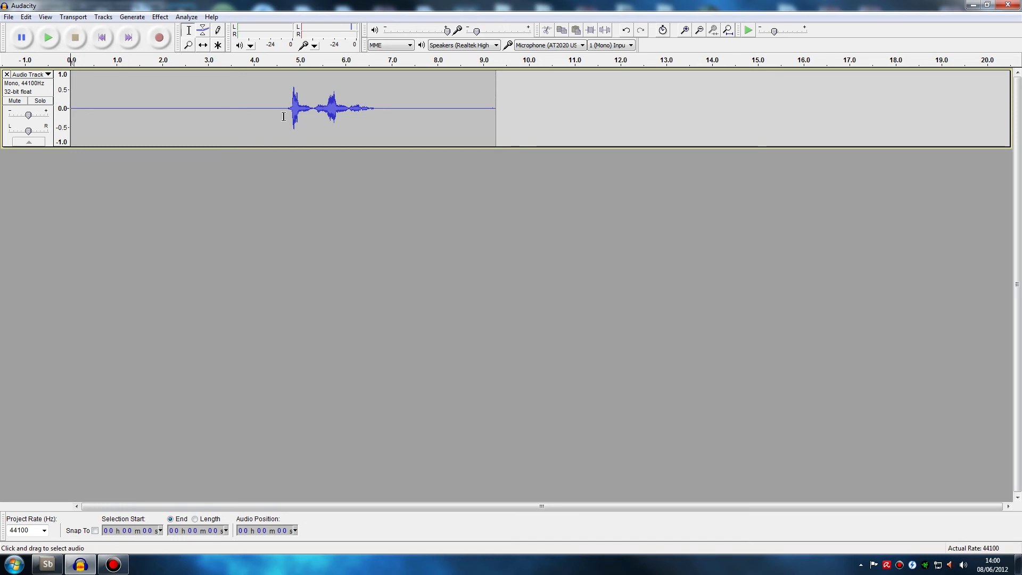
{"action": "left_click", "coordinate": [128, 101]}
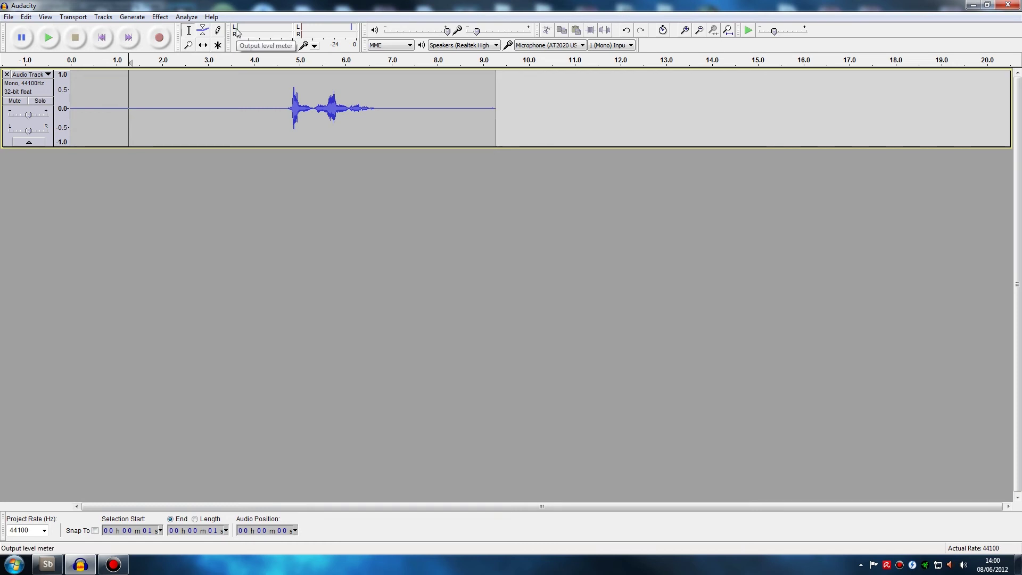
{"action": "left_click", "coordinate": [49, 37]}
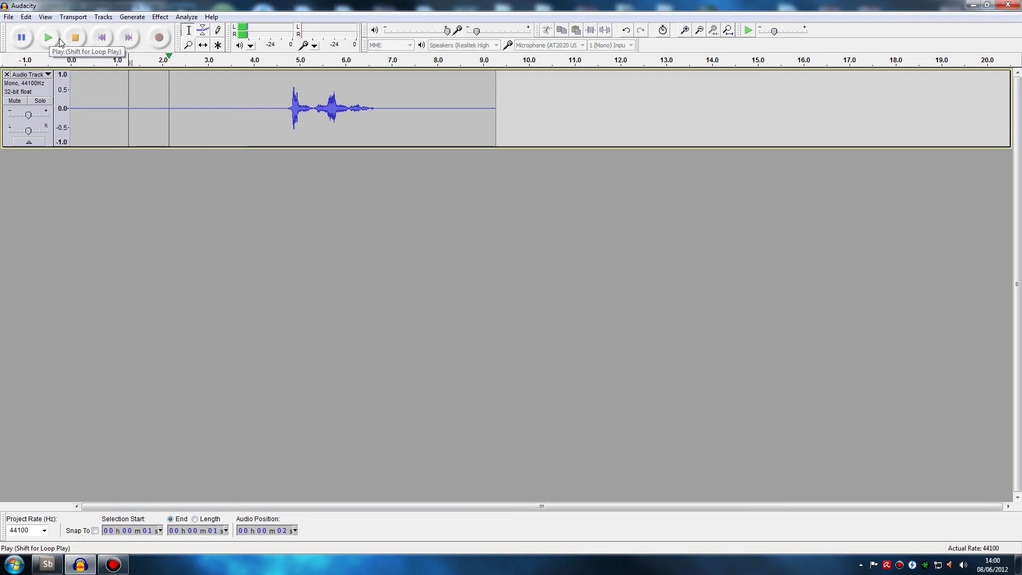
{"action": "left_click", "coordinate": [75, 39]}
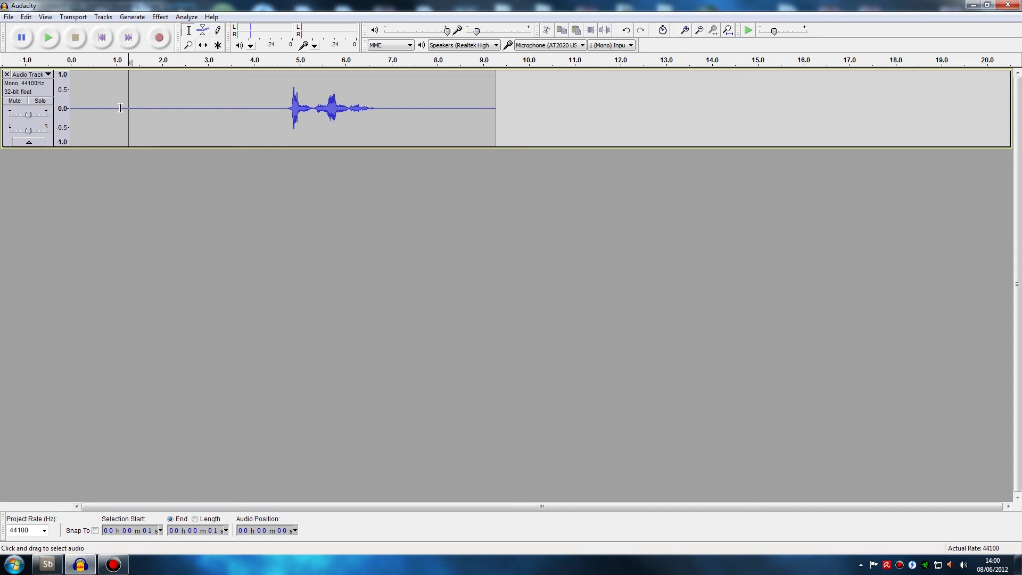
Select the silent stretch from about 1.1 to 2.4 seconds and get its noise profile with the Noise Removal effect.
{"action": "left_click_drag", "start_coordinate": [120, 108], "coordinate": [180, 110]}
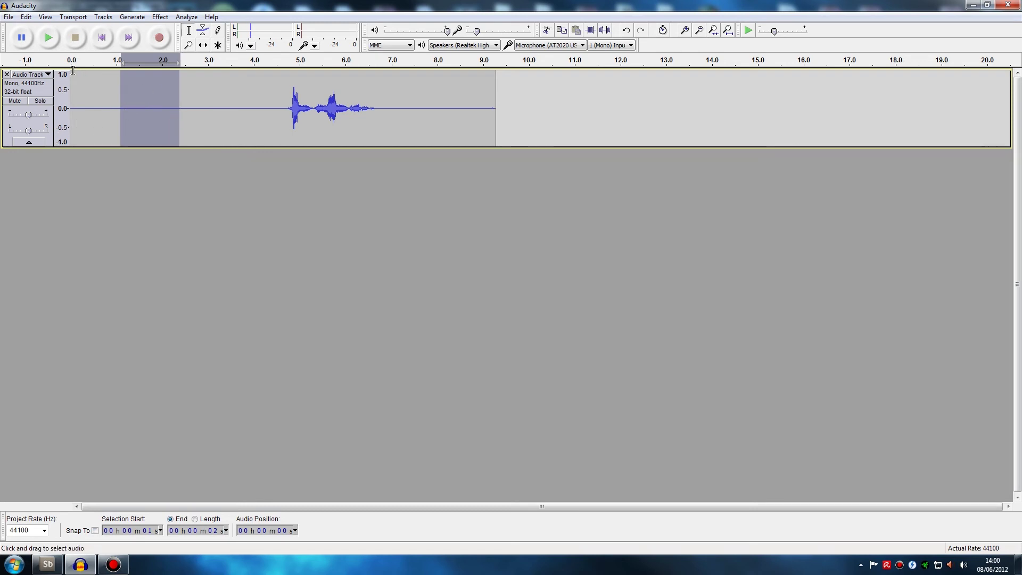
{"action": "left_click", "coordinate": [160, 18]}
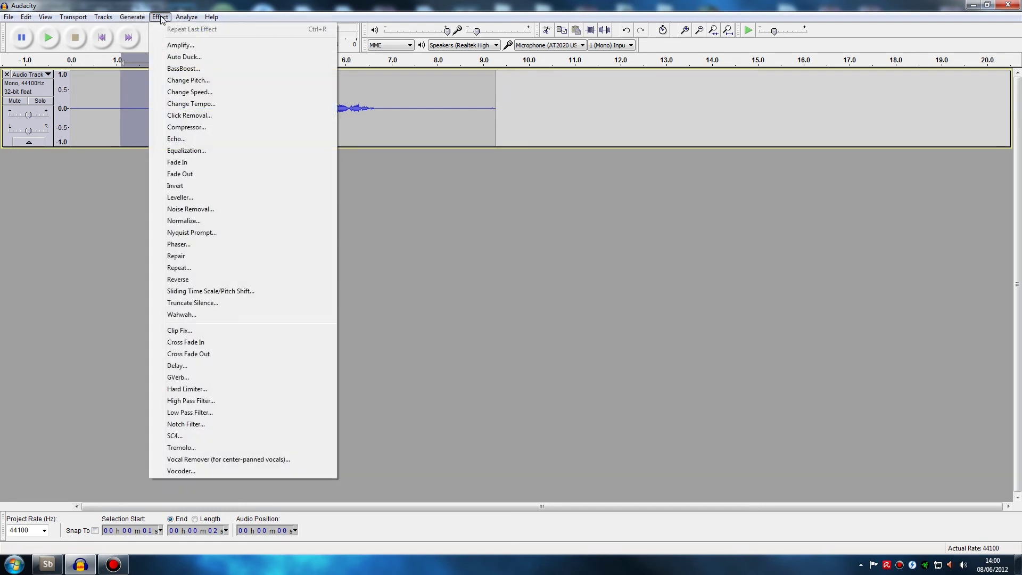
{"action": "left_click", "coordinate": [212, 210]}
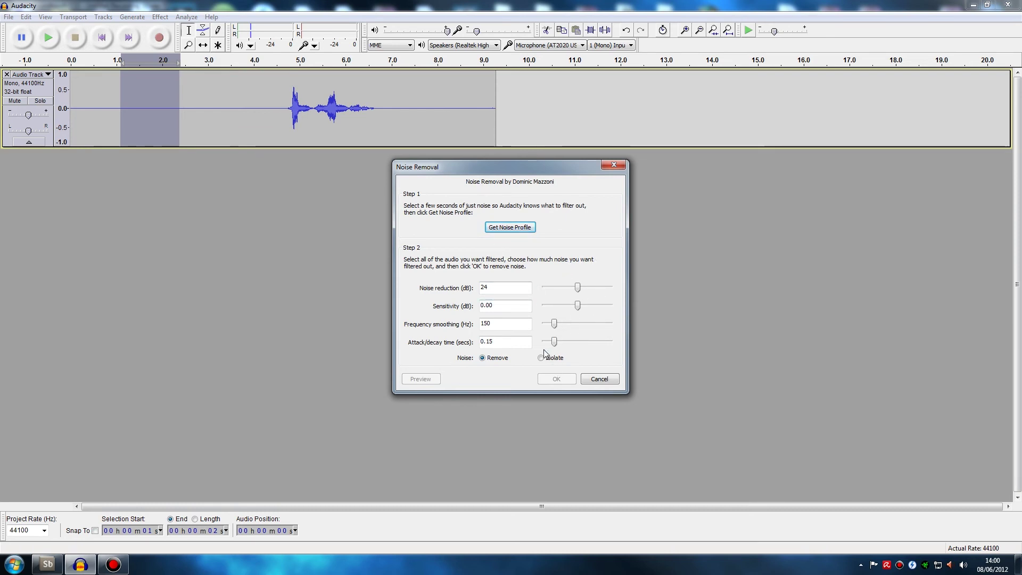
{"action": "left_click", "coordinate": [511, 228]}
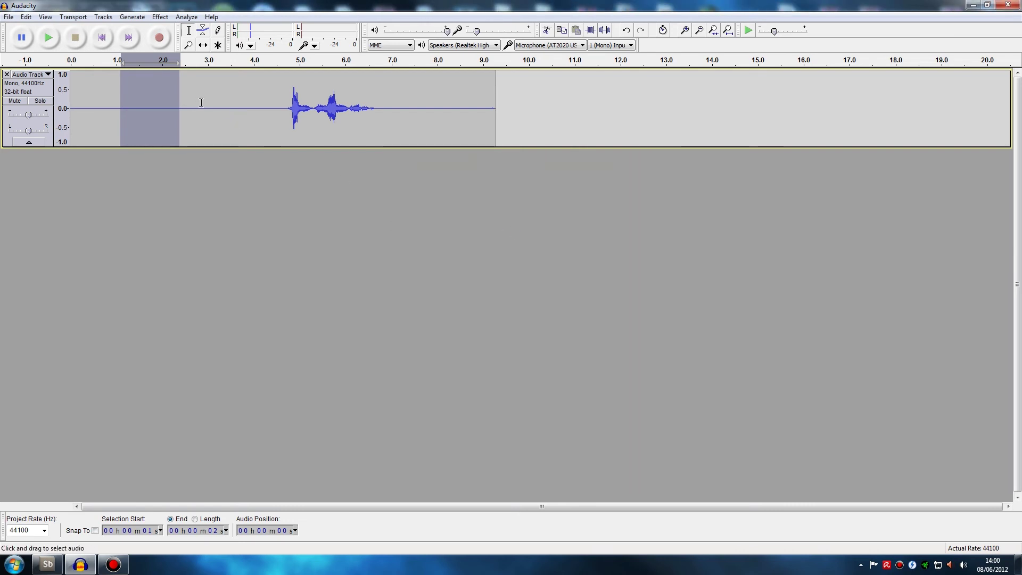
Apply Noise Removal to the entire track with 24 dB noise reduction, 0.00 dB sensitivity, 150 Hz frequency smoothing and 0.15 s attack/decay time.
{"action": "double_click", "coordinate": [202, 101]}
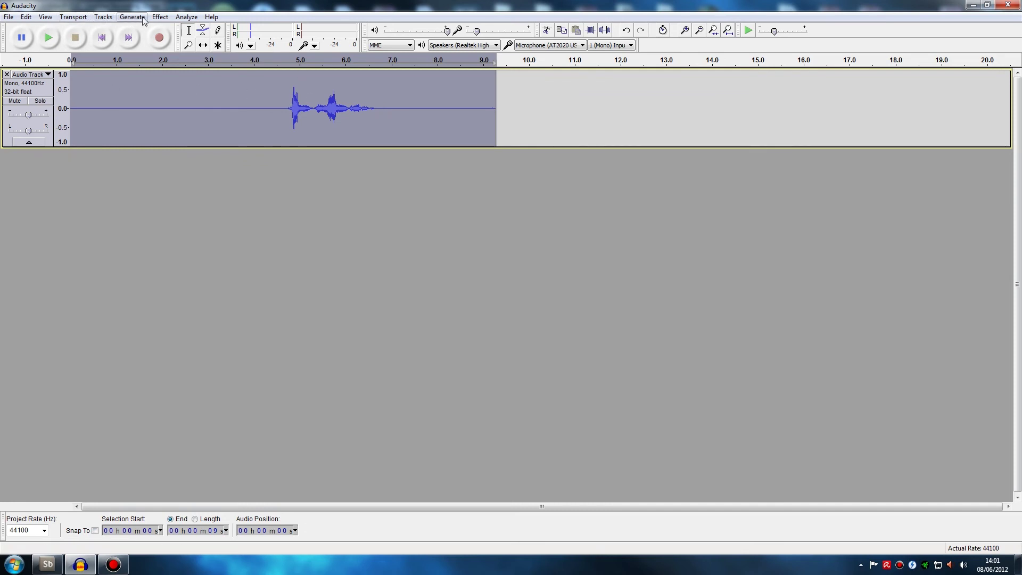
{"action": "left_click", "coordinate": [160, 17]}
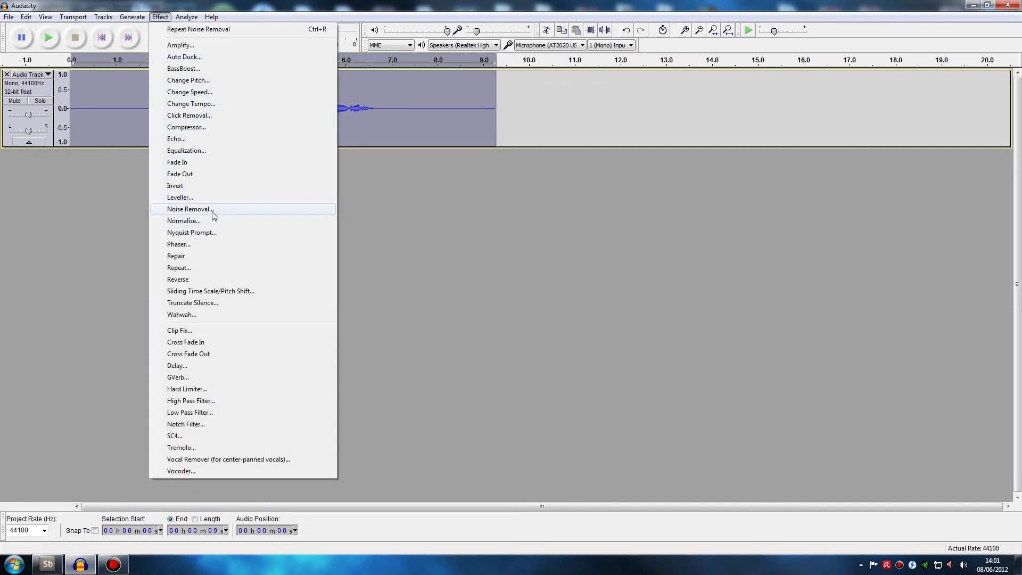
{"action": "left_click", "coordinate": [190, 209]}
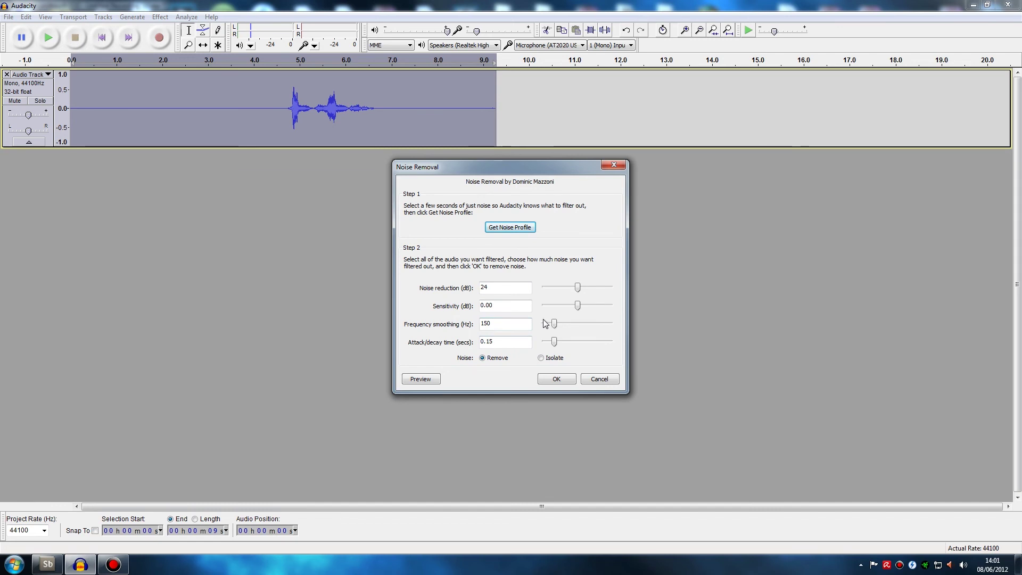
{"action": "left_click", "coordinate": [558, 380]}
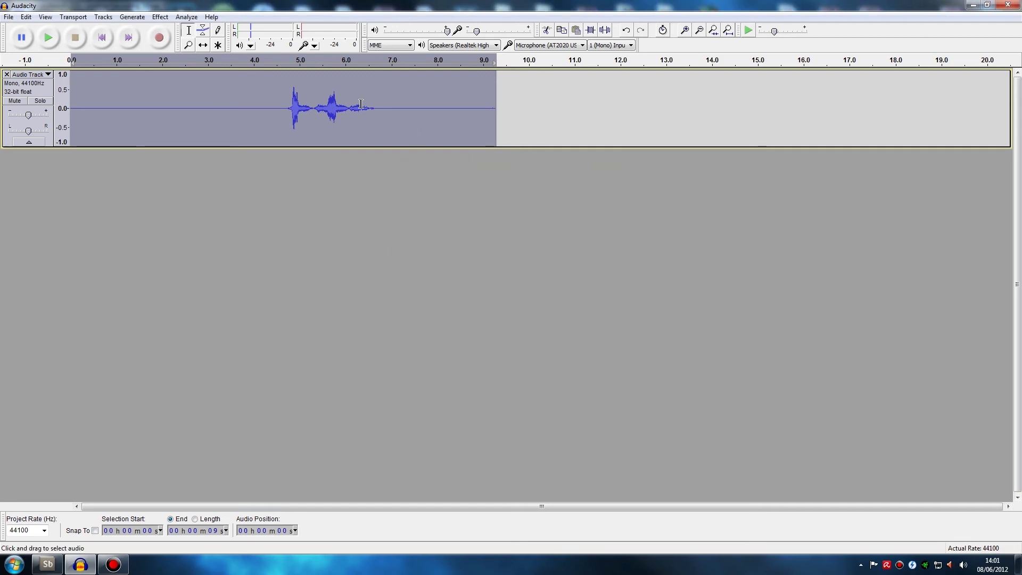
Play the track from about 1.4 seconds to check the silence before the speech, and place the cursor near its start.
{"action": "left_click", "coordinate": [138, 111]}
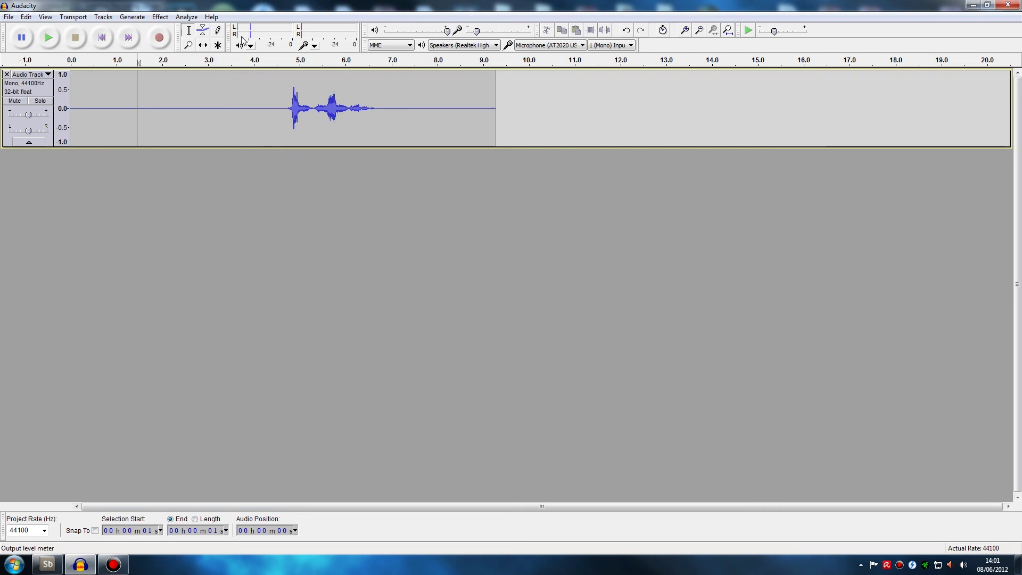
{"action": "left_click", "coordinate": [50, 37]}
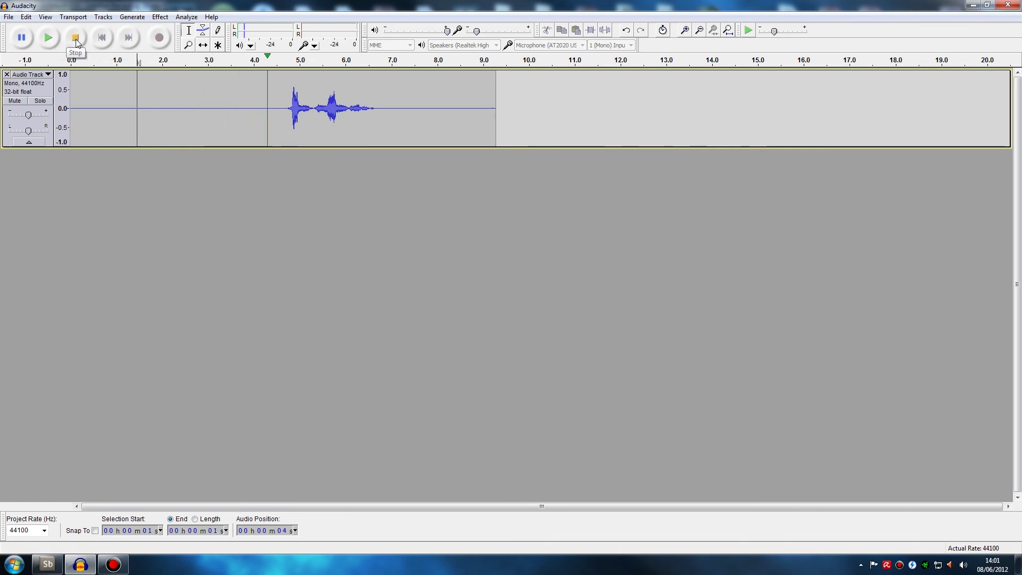
{"action": "left_click", "coordinate": [76, 41]}
{"action": "left_click", "coordinate": [101, 107]}
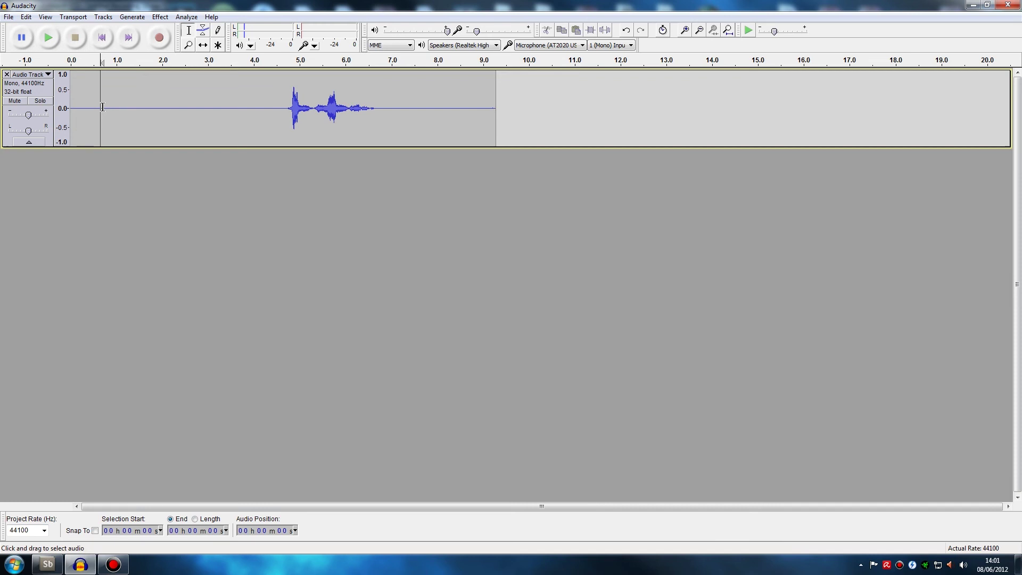
Play the track's silence from about 0.4 seconds and its speech from about 4.7 seconds to check the noise removal.
{"action": "left_click", "coordinate": [91, 98]}
{"action": "left_click", "coordinate": [50, 41]}
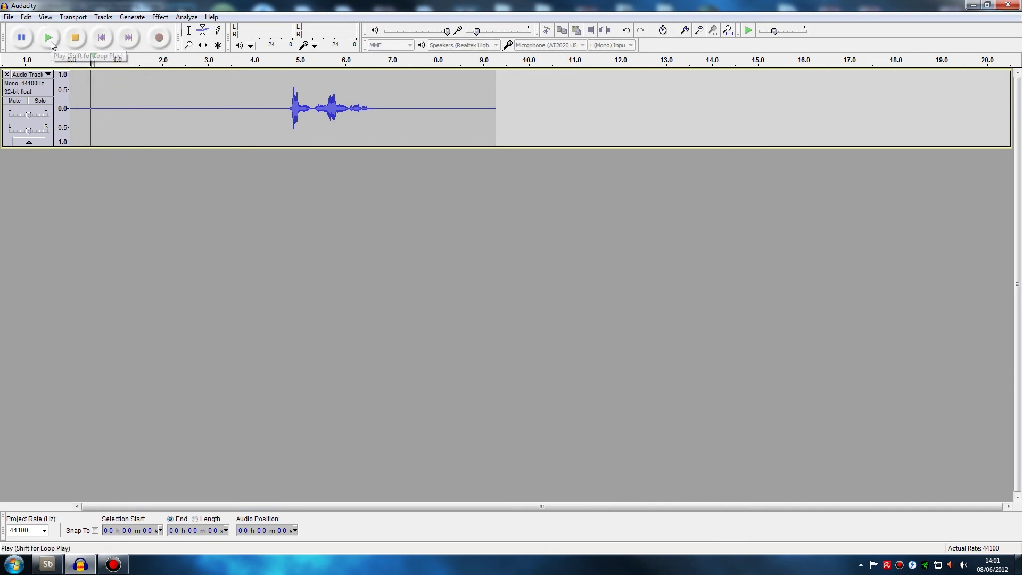
{"action": "left_click", "coordinate": [78, 37]}
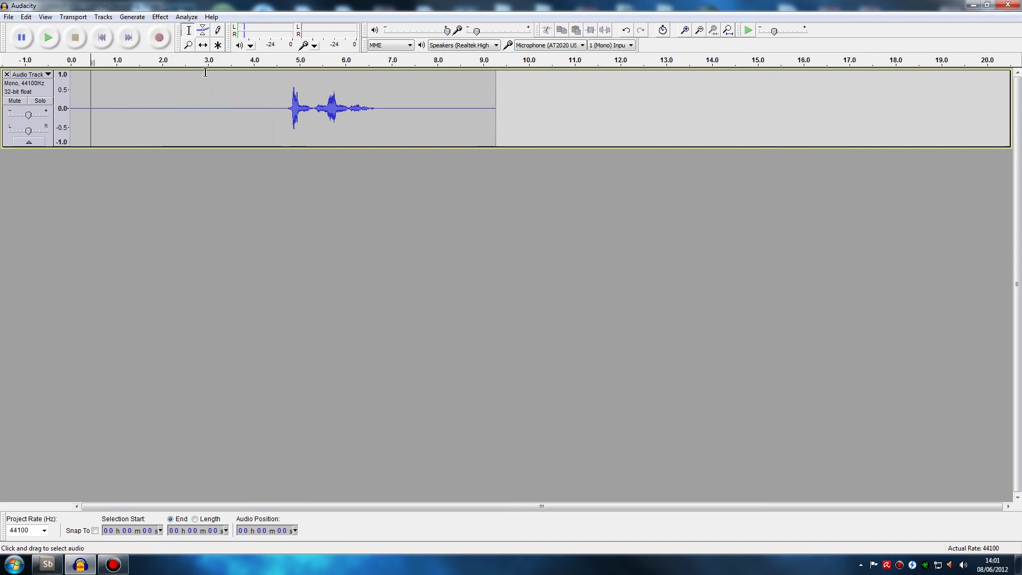
{"action": "left_click", "coordinate": [285, 118]}
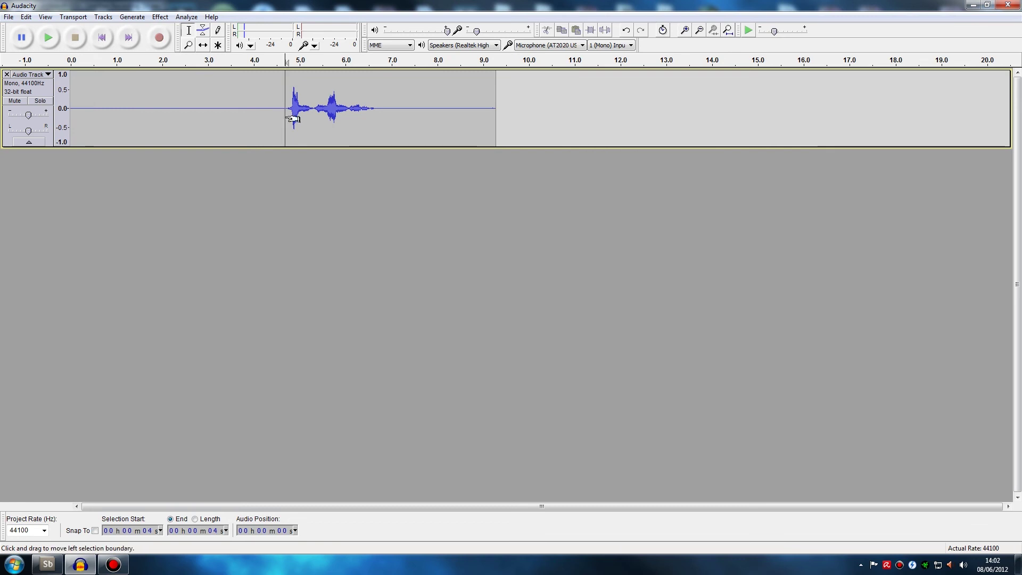
{"action": "left_click", "coordinate": [50, 37]}
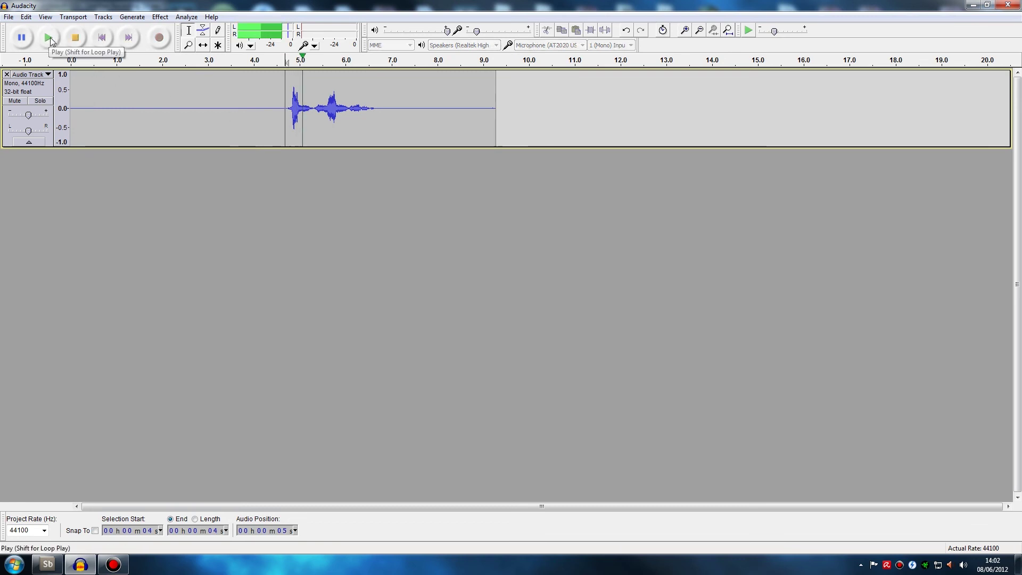
{"action": "left_click", "coordinate": [78, 39]}
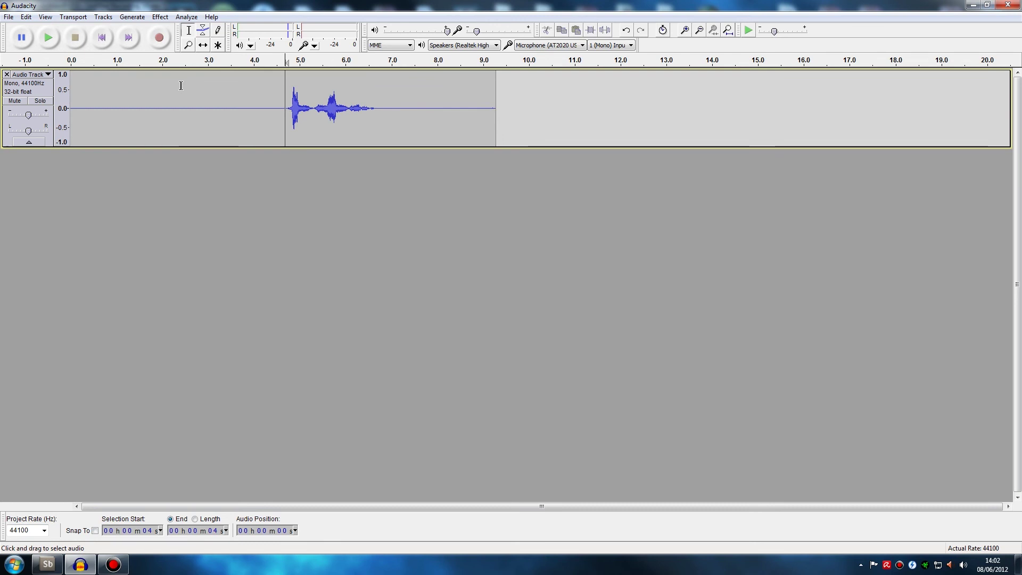
Compress the entire track at -12 dB threshold, -40 dB noise floor and 2:1 ratio, with 0dB make-up gain on and Compress based on Peaks off.
{"action": "double_click", "coordinate": [274, 107]}
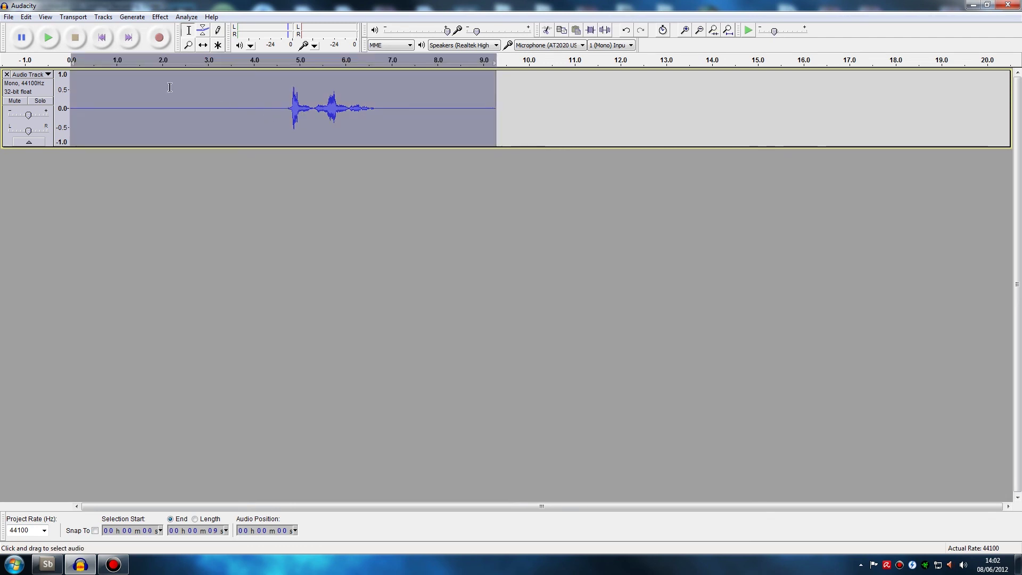
{"action": "left_click", "coordinate": [140, 18]}
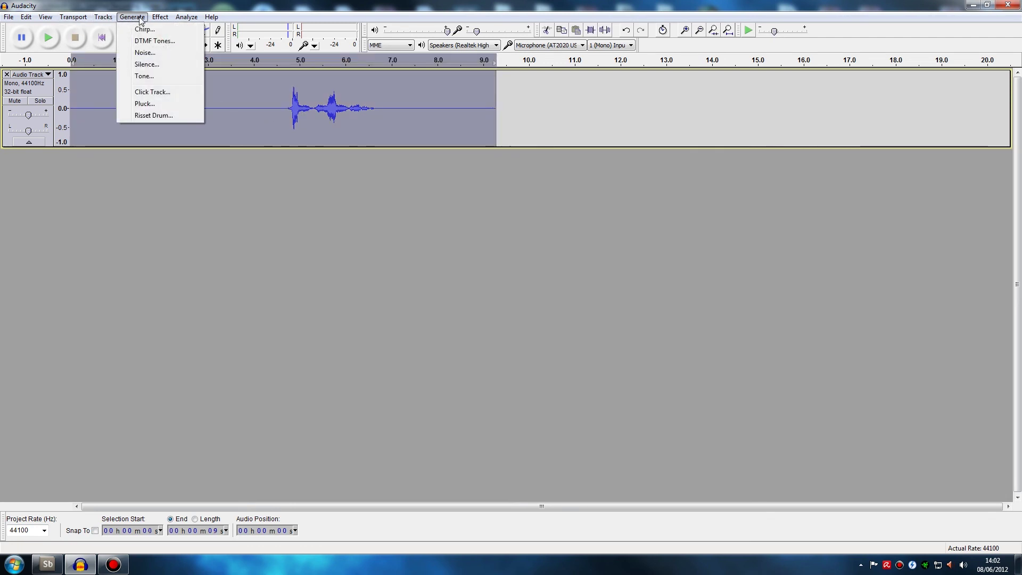
{"action": "mouse_move", "coordinate": [160, 19]}
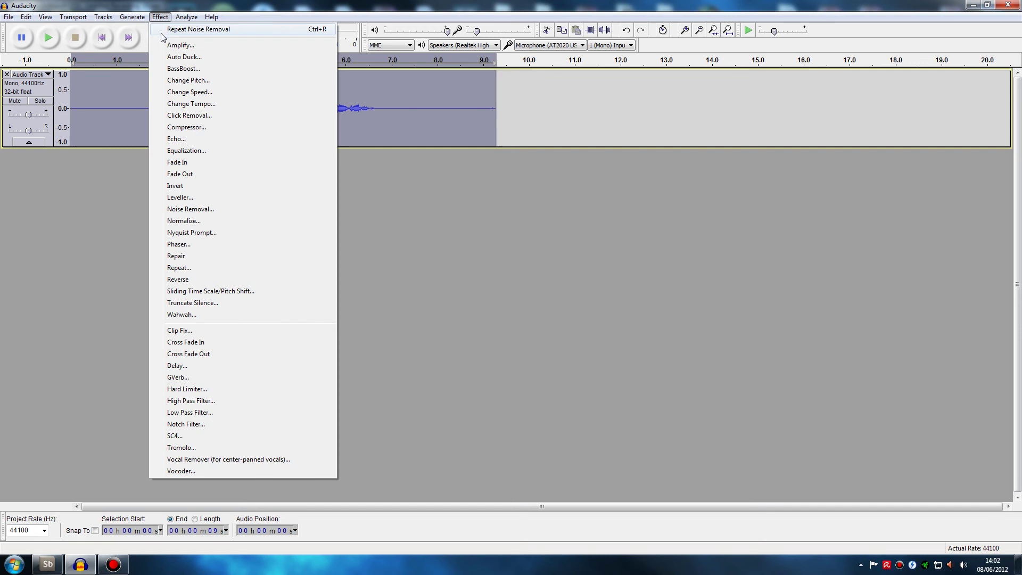
{"action": "left_click", "coordinate": [237, 127]}
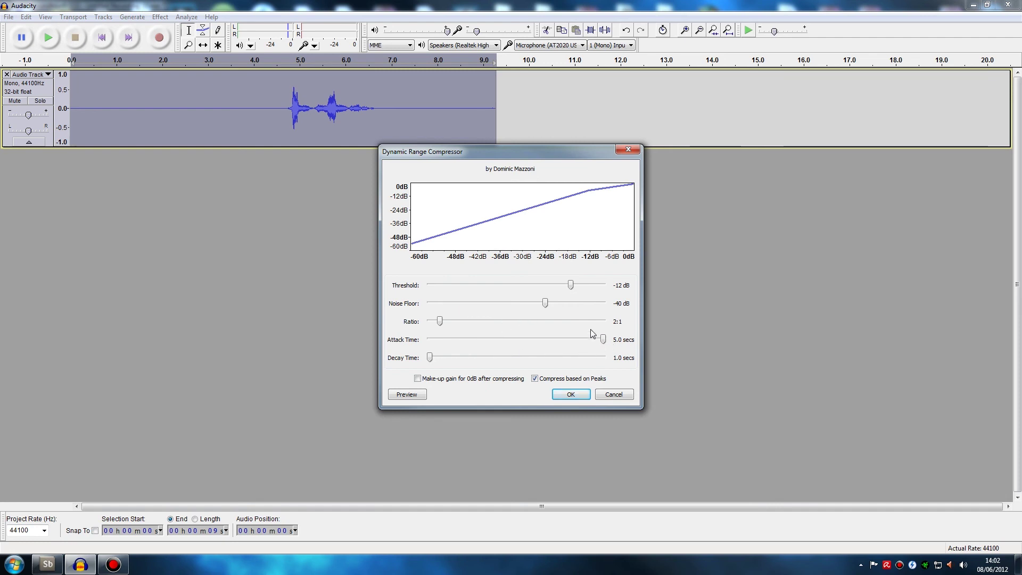
{"action": "left_click", "coordinate": [417, 378]}
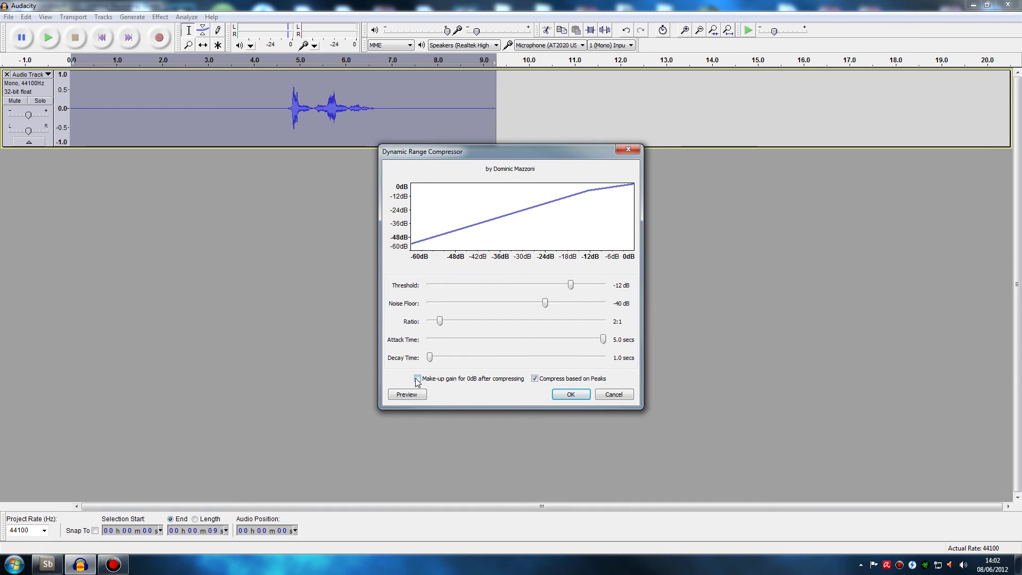
{"action": "left_click", "coordinate": [534, 378]}
{"action": "left_click", "coordinate": [578, 397]}
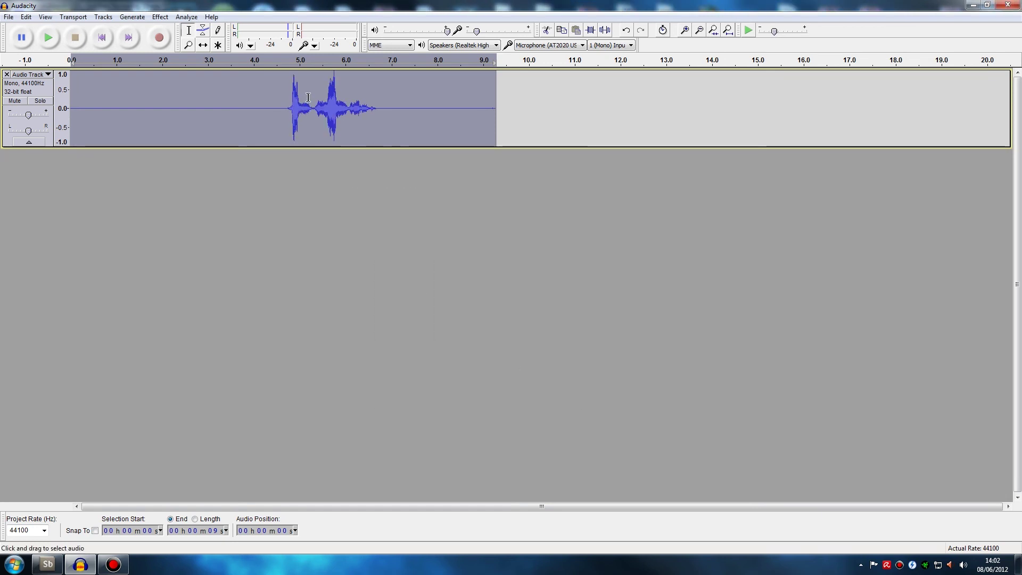
Play the speech from about 4.6 seconds to hear the compression with make-up gain.
{"action": "left_click", "coordinate": [283, 110]}
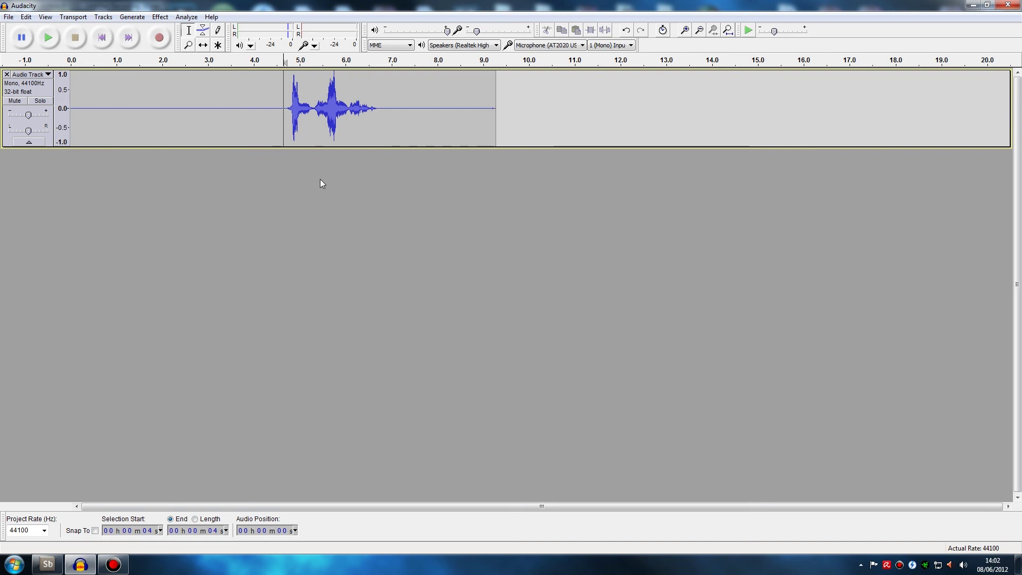
{"action": "key", "text": "space"}
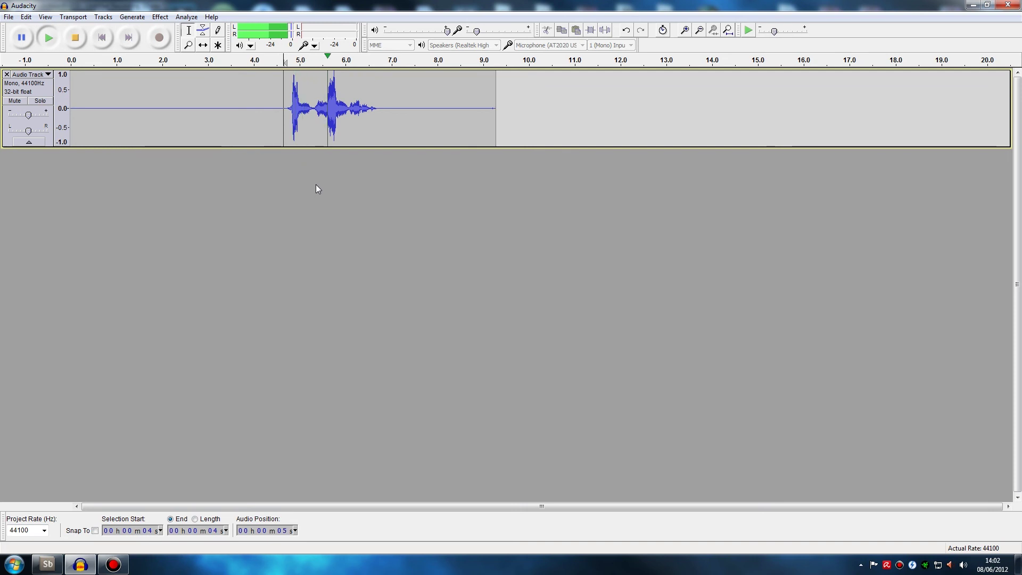
{"action": "key", "text": "space"}
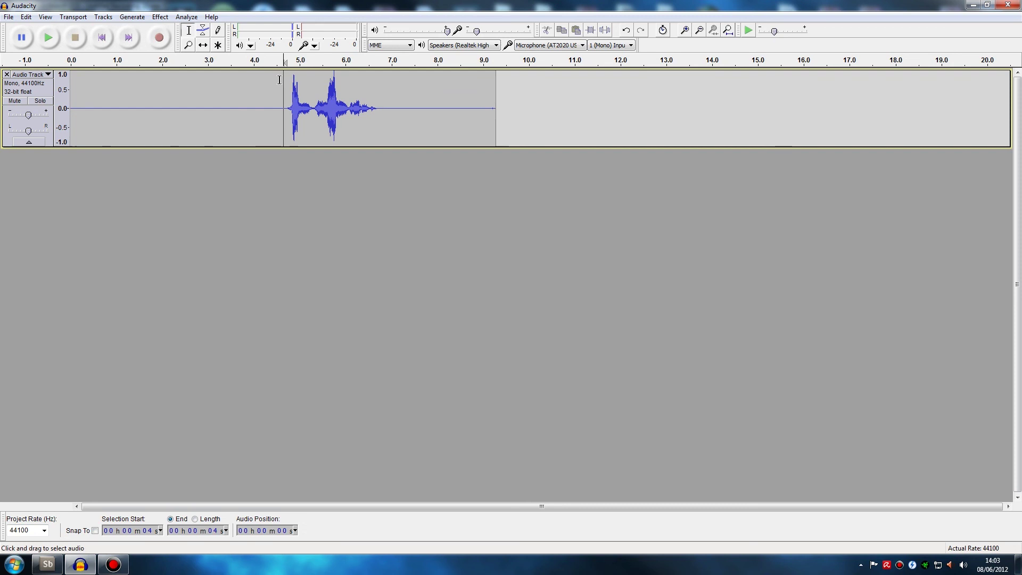
Undo the compression and reapply the Compressor to the entire track with 0dB make-up gain off and Compress based on Peaks on.
{"action": "key", "text": "ctrl+a"}
{"action": "left_click", "coordinate": [128, 17]}
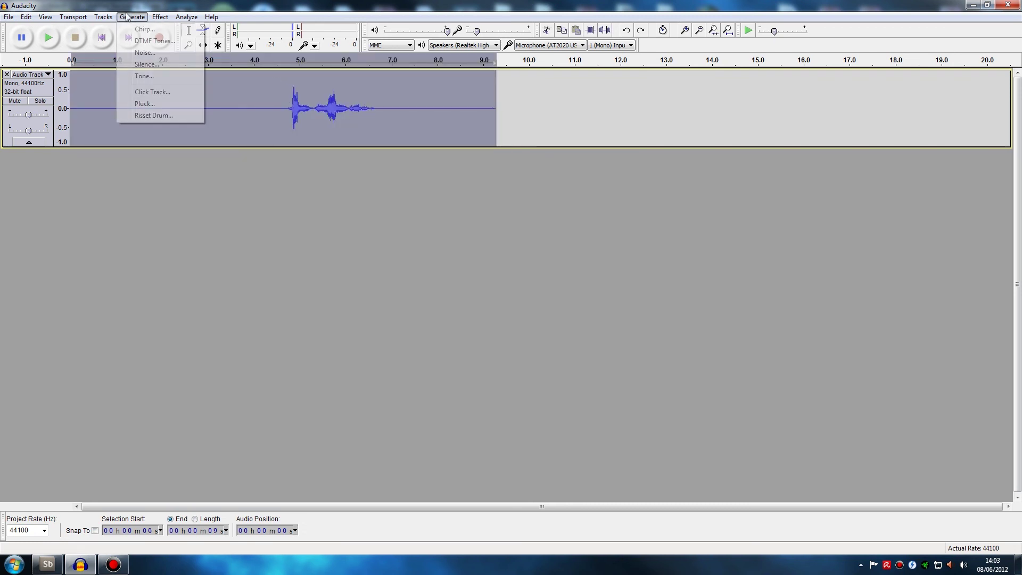
{"action": "mouse_move", "coordinate": [182, 18]}
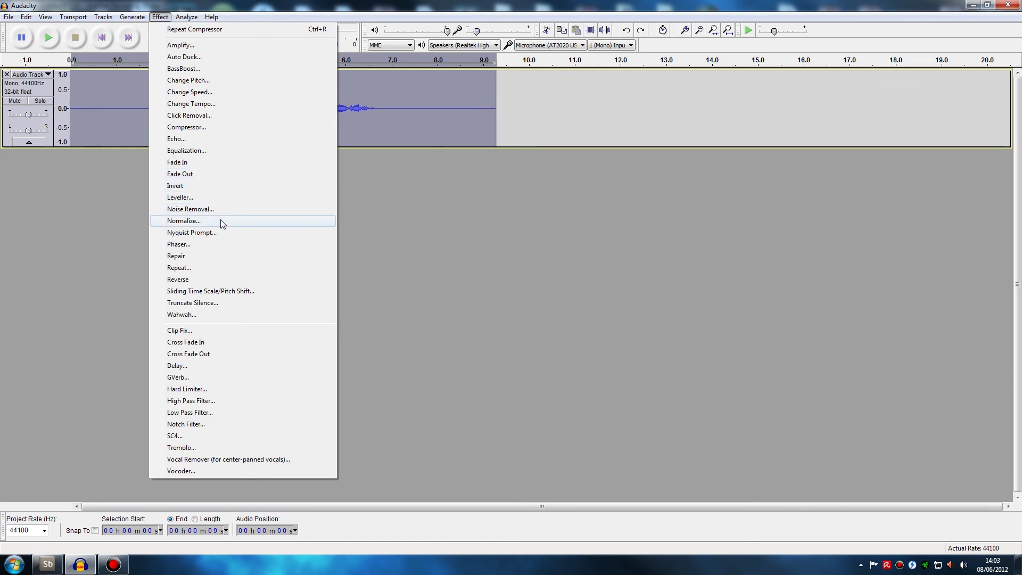
{"action": "left_click", "coordinate": [206, 128]}
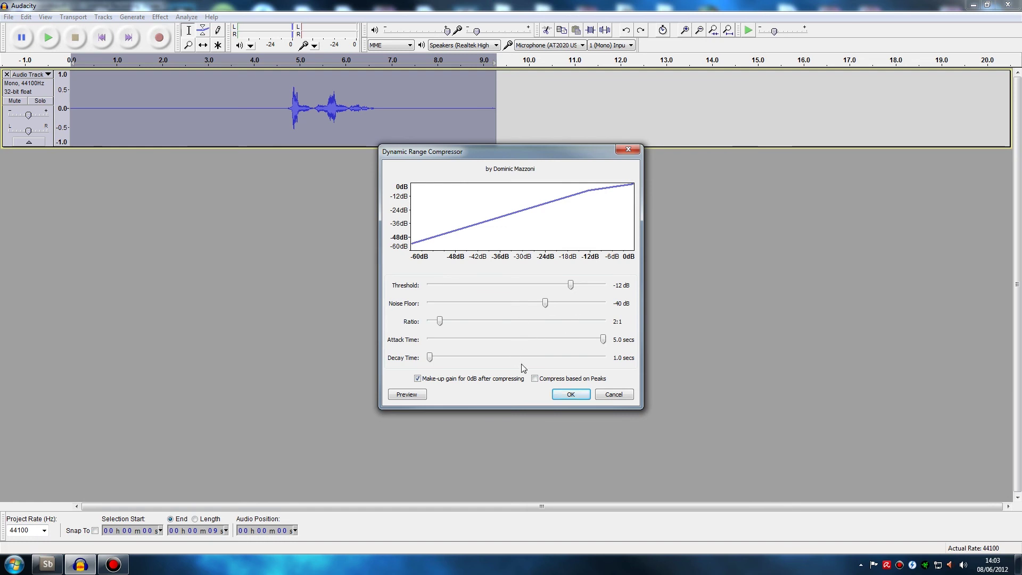
{"action": "left_click", "coordinate": [417, 378]}
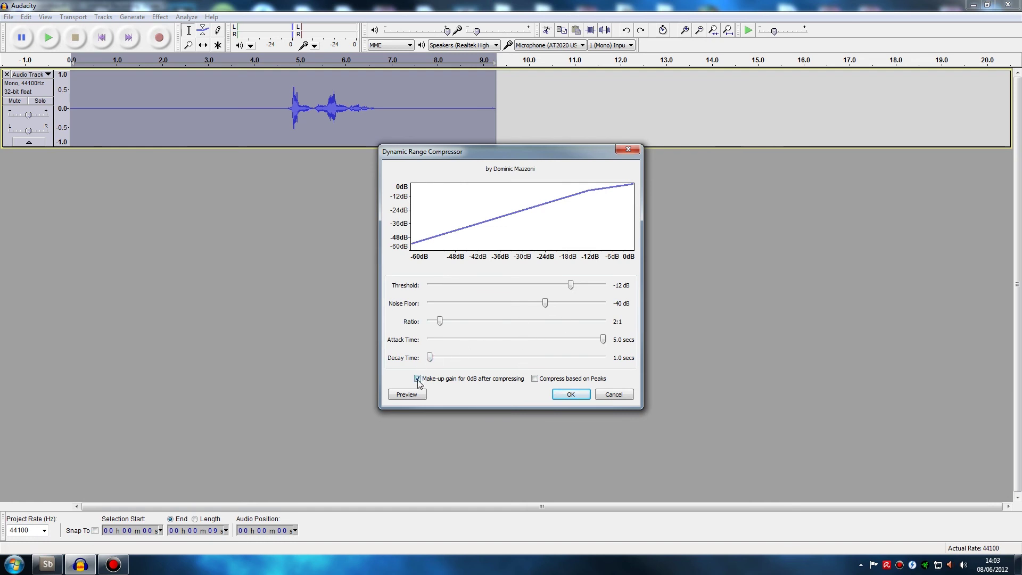
{"action": "left_click", "coordinate": [535, 379]}
{"action": "left_click", "coordinate": [571, 394]}
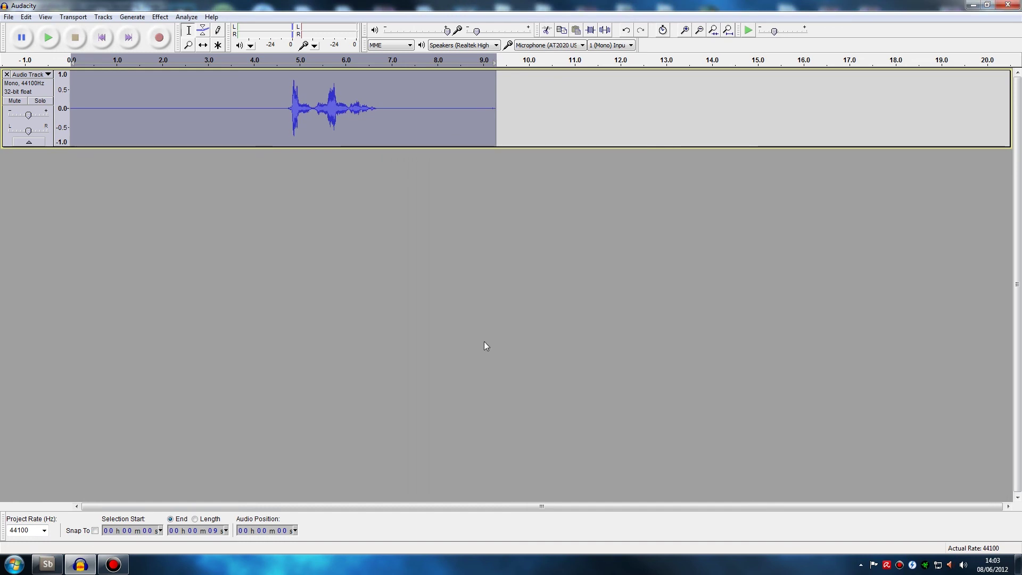
Play the speech from about 4.7 seconds to hear the peak-based compression.
{"action": "left_click", "coordinate": [284, 112]}
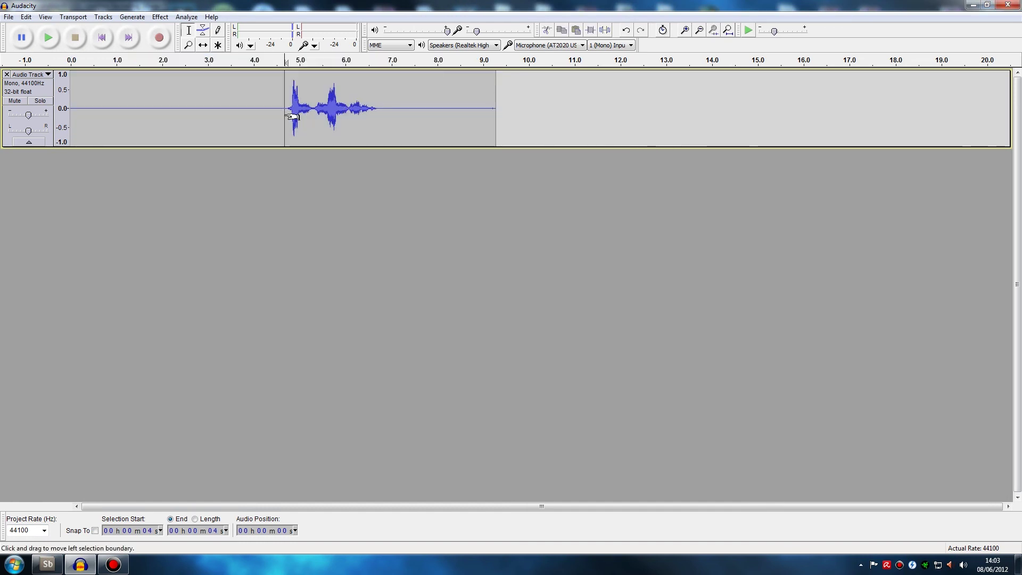
{"action": "left_click", "coordinate": [53, 36]}
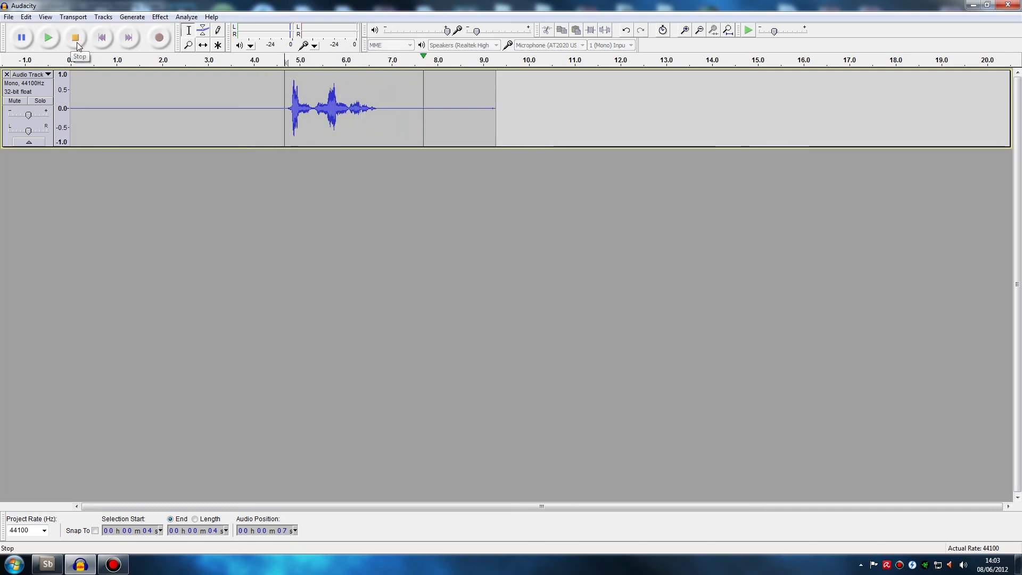
{"action": "left_click", "coordinate": [76, 43]}
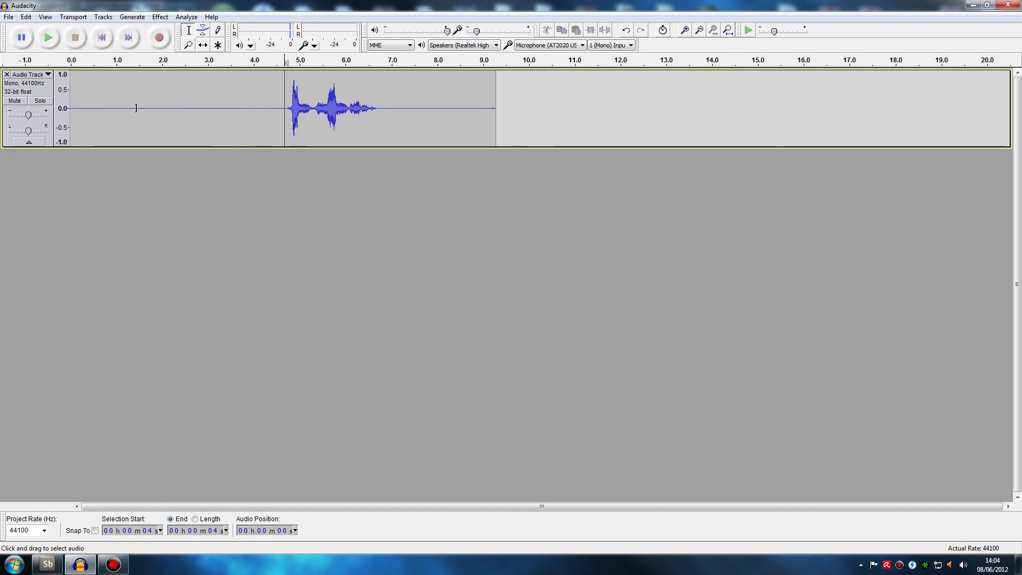
{"action": "left_click_drag", "start_coordinate": [128, 108], "coordinate": [200, 113]}
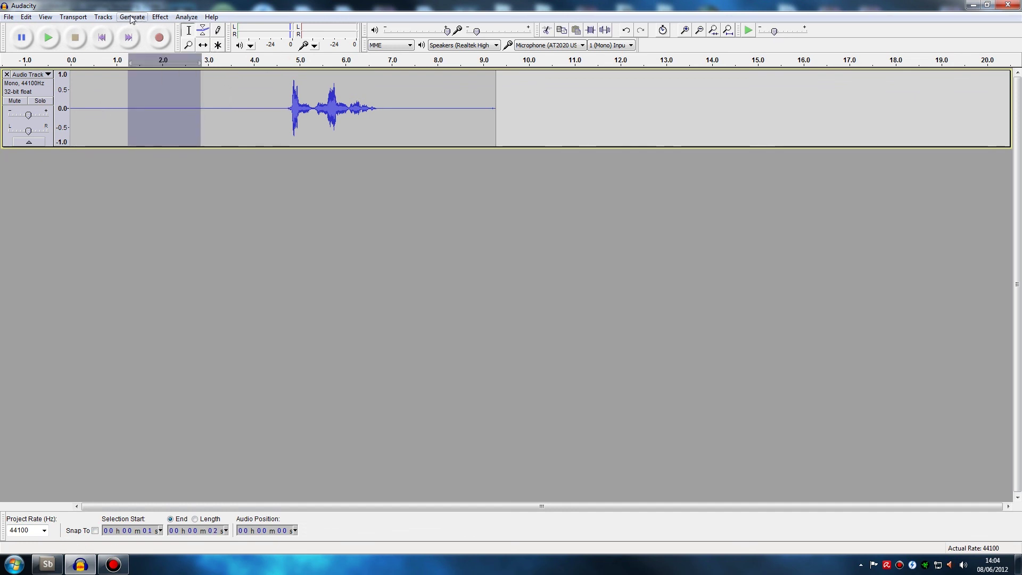
{"action": "left_click", "coordinate": [161, 18]}
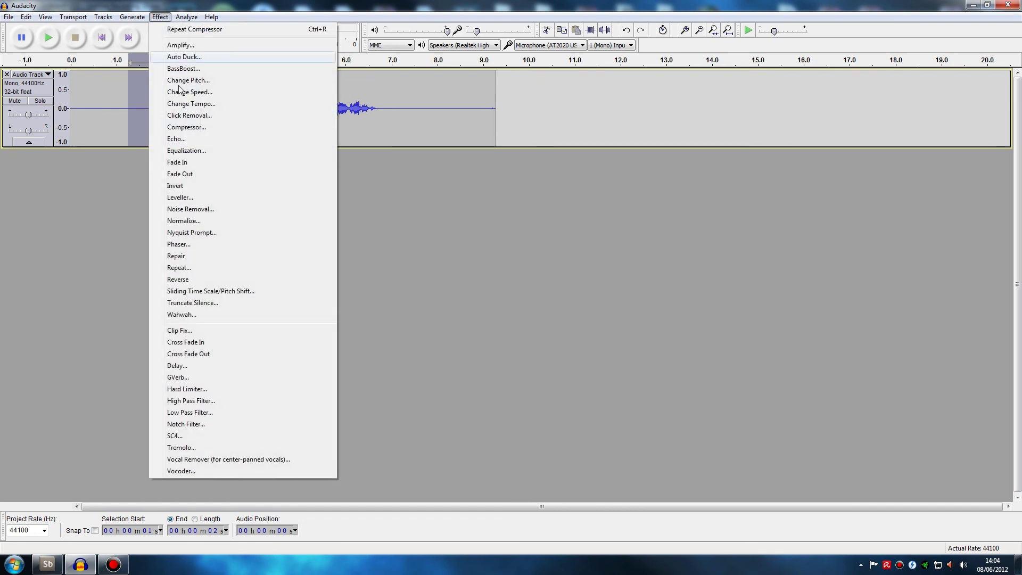
{"action": "left_click", "coordinate": [350, 8]}
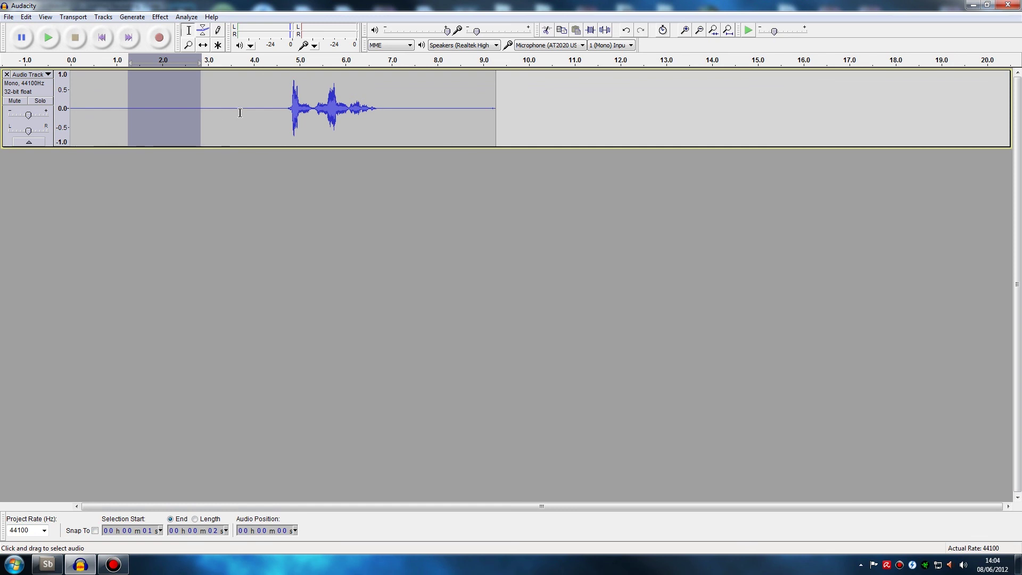
Select the speech from about 4.4 to 7.2 seconds, and compare it with the processed clip in Adobe Soundbooth before returning to Audacity.
{"action": "left_click", "coordinate": [282, 113]}
{"action": "left_click_drag", "start_coordinate": [271, 116], "coordinate": [403, 119]}
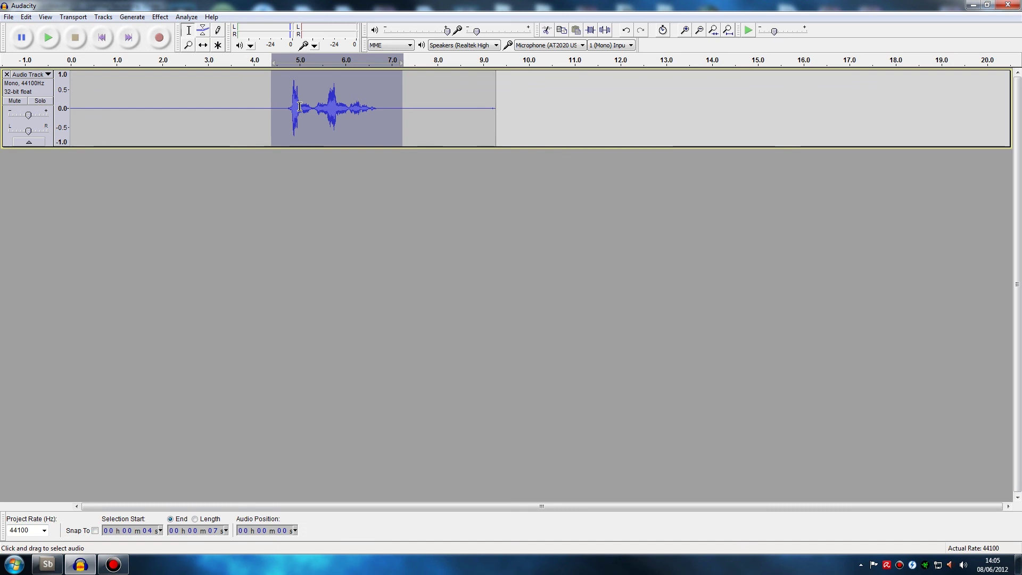
{"action": "left_click", "coordinate": [47, 563]}
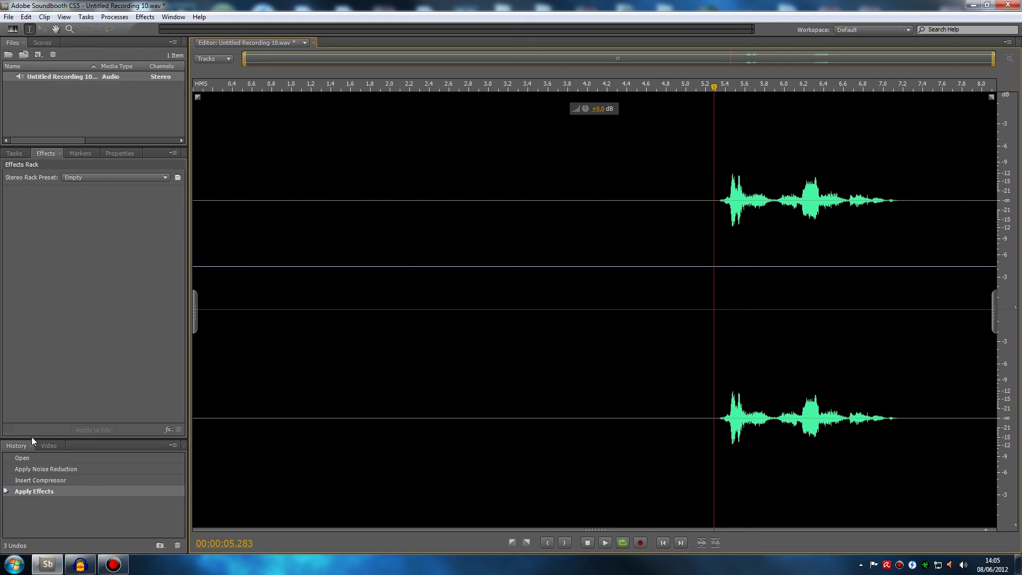
{"action": "left_click", "coordinate": [88, 565]}
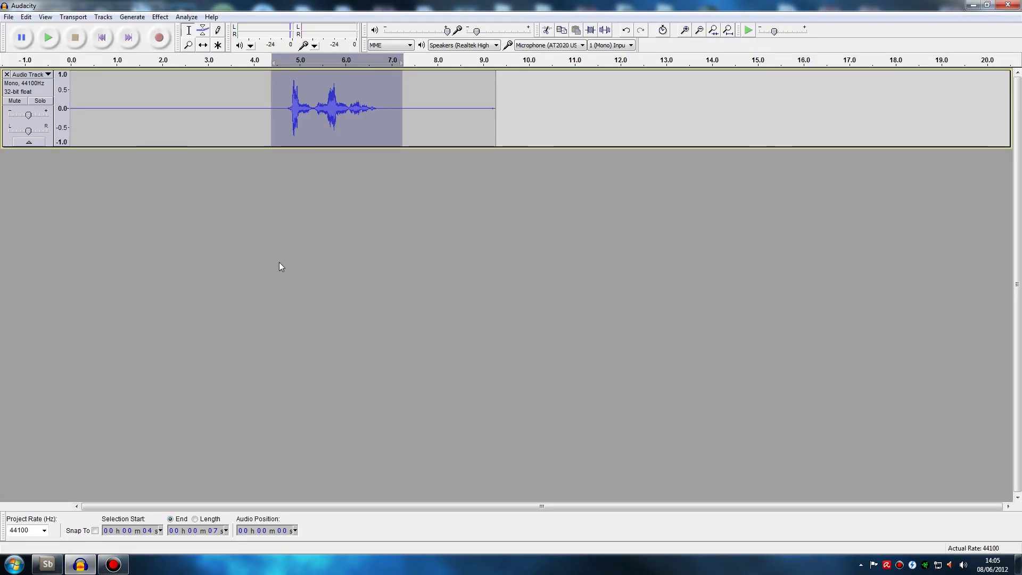